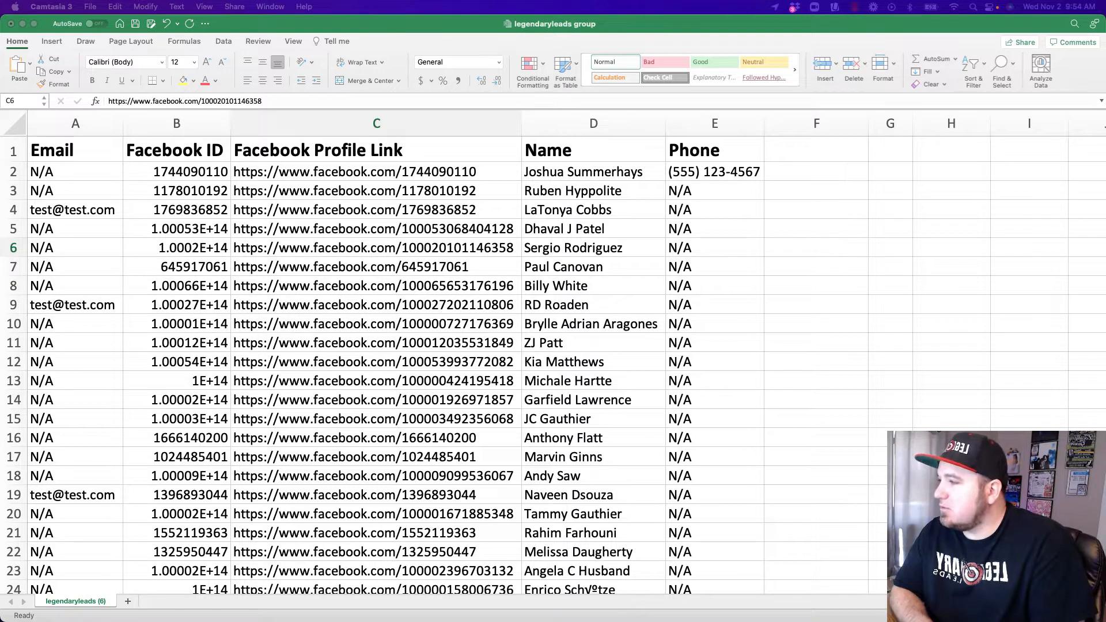
pyautogui.click(808, 189)
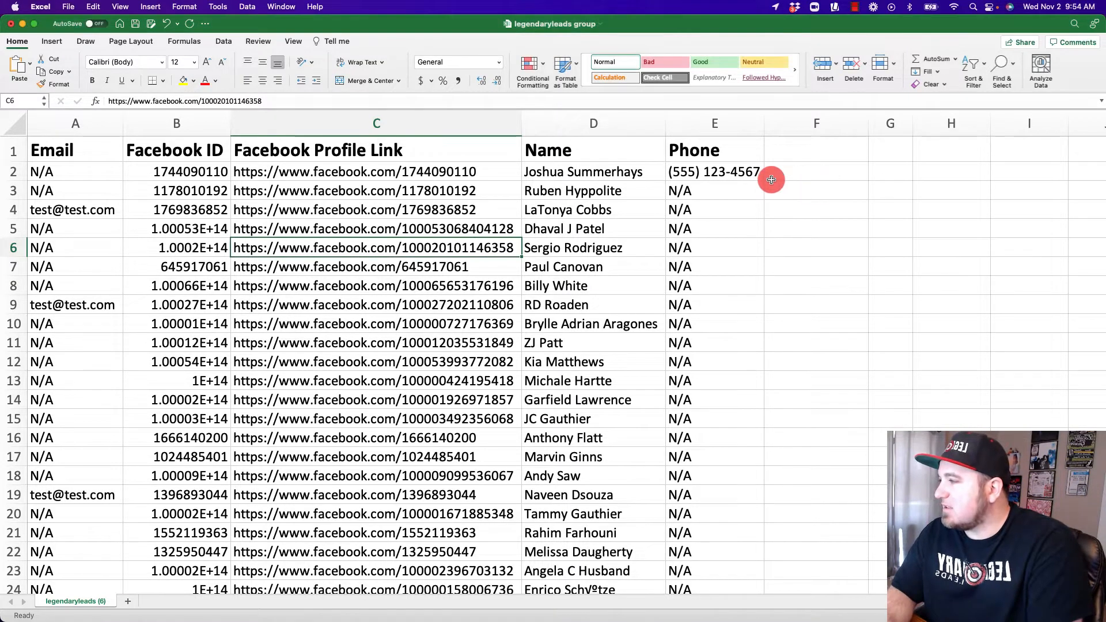
pyautogui.click(585, 124)
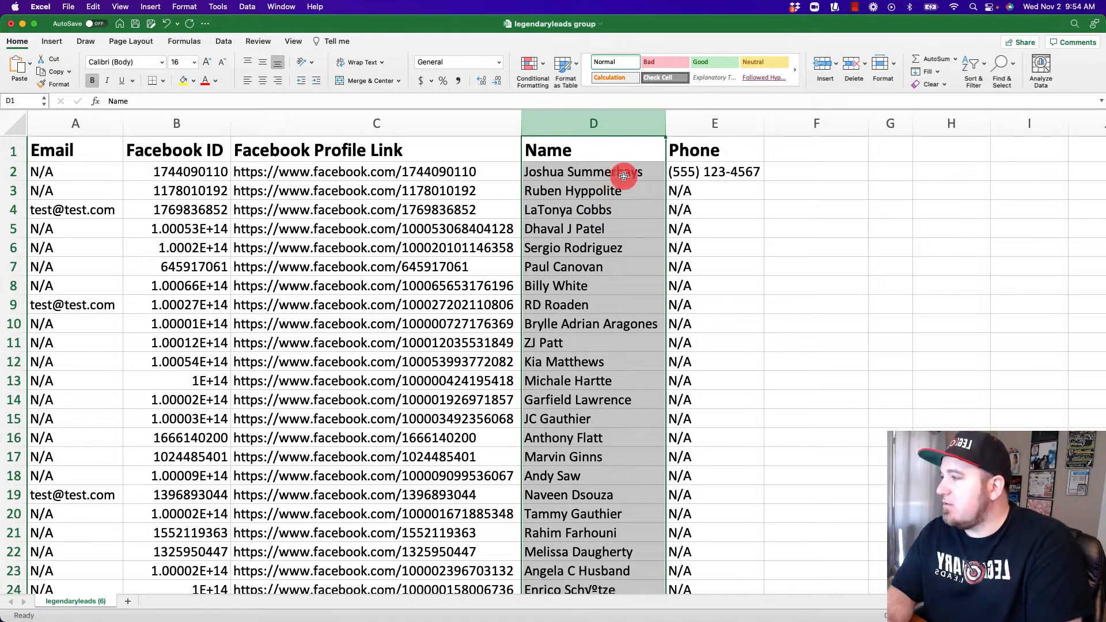
pyautogui.click(605, 174)
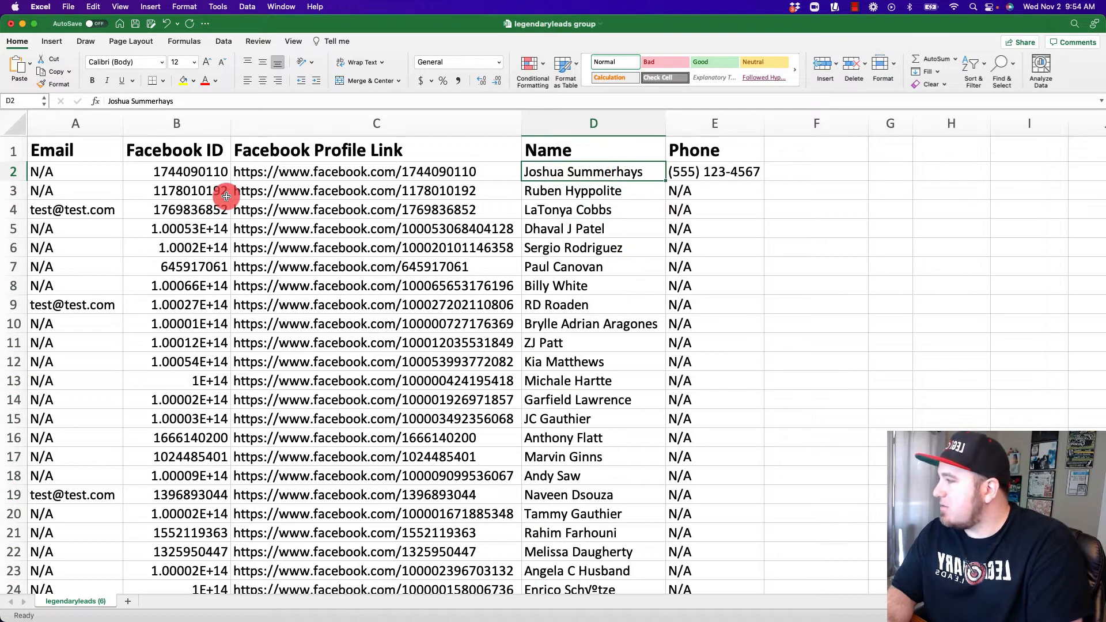
pyautogui.click(80, 142)
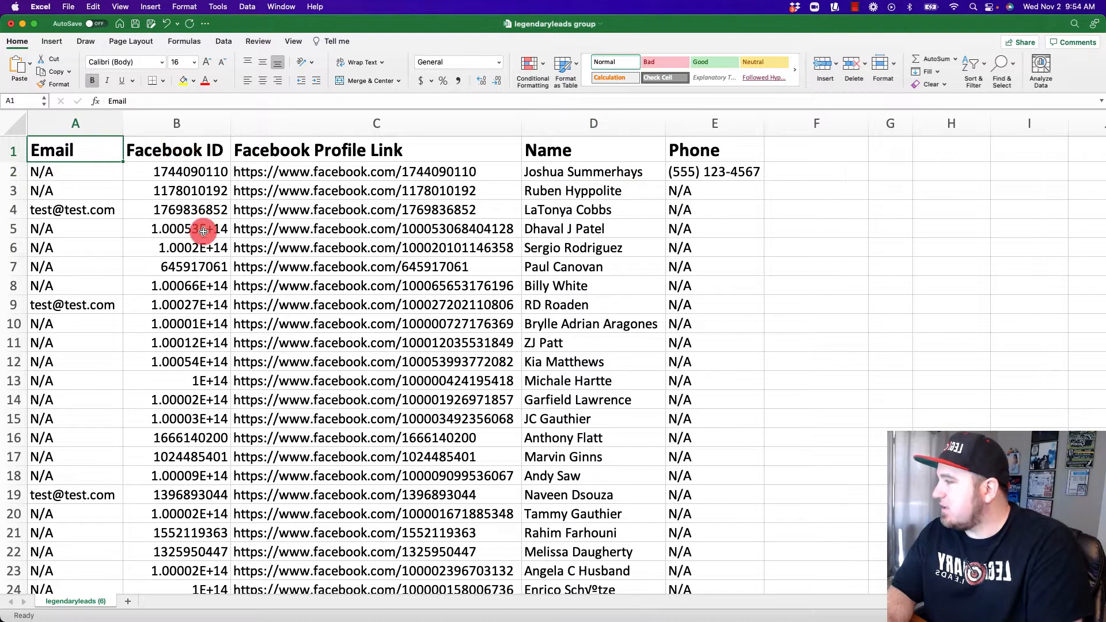
# Step: Format the Facebook ID column as Number with no decimal places
pyautogui.click(198, 131)
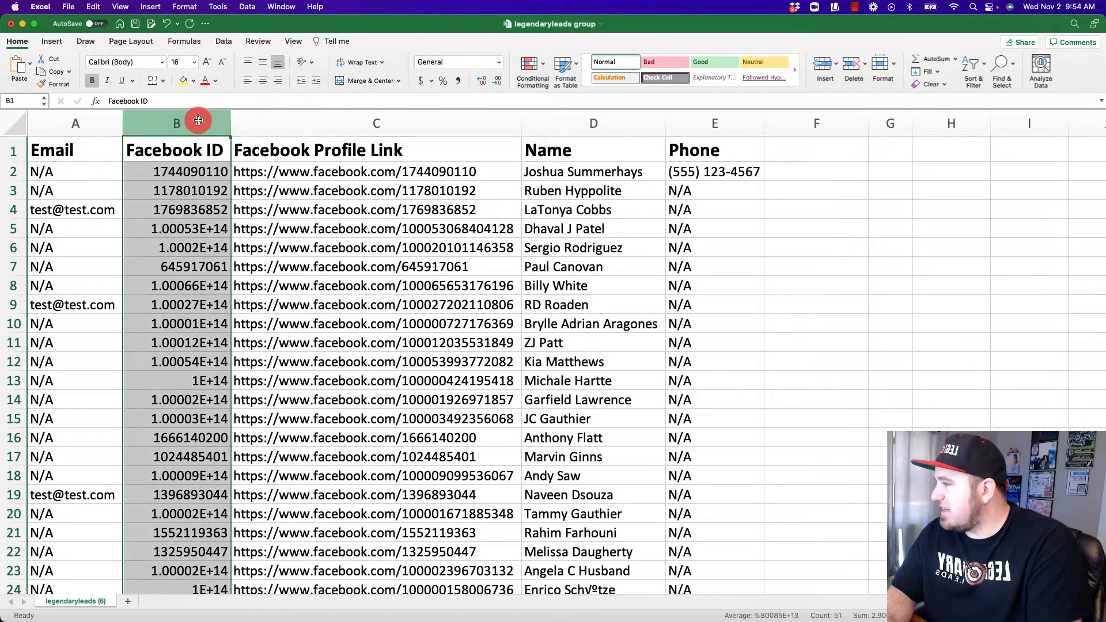
pyautogui.click(199, 247)
pyautogui.click(216, 230)
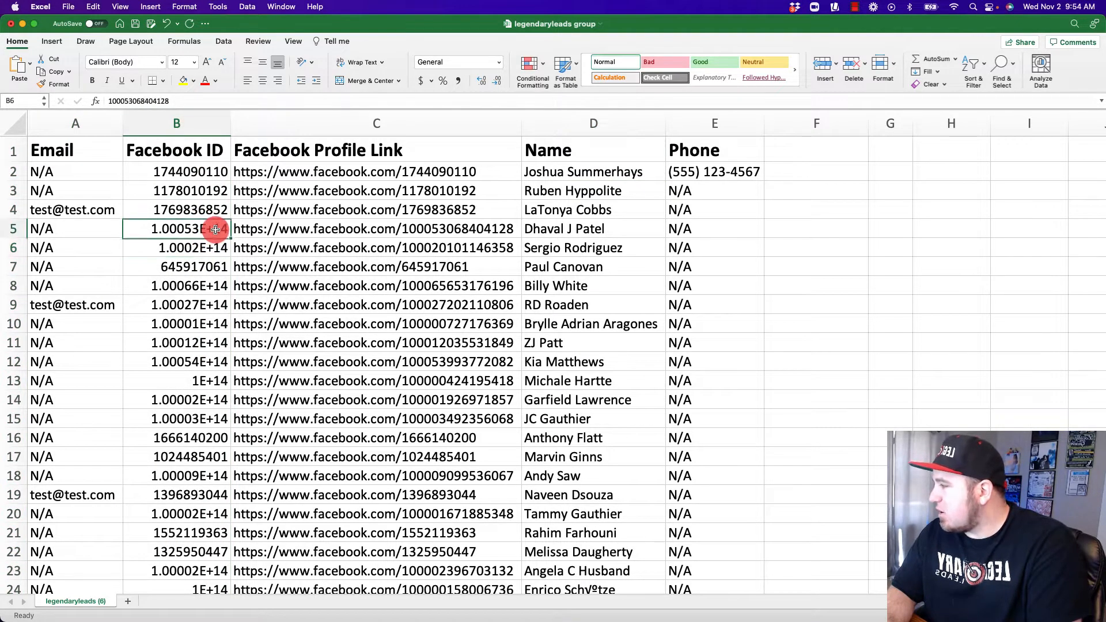
pyautogui.click(213, 250)
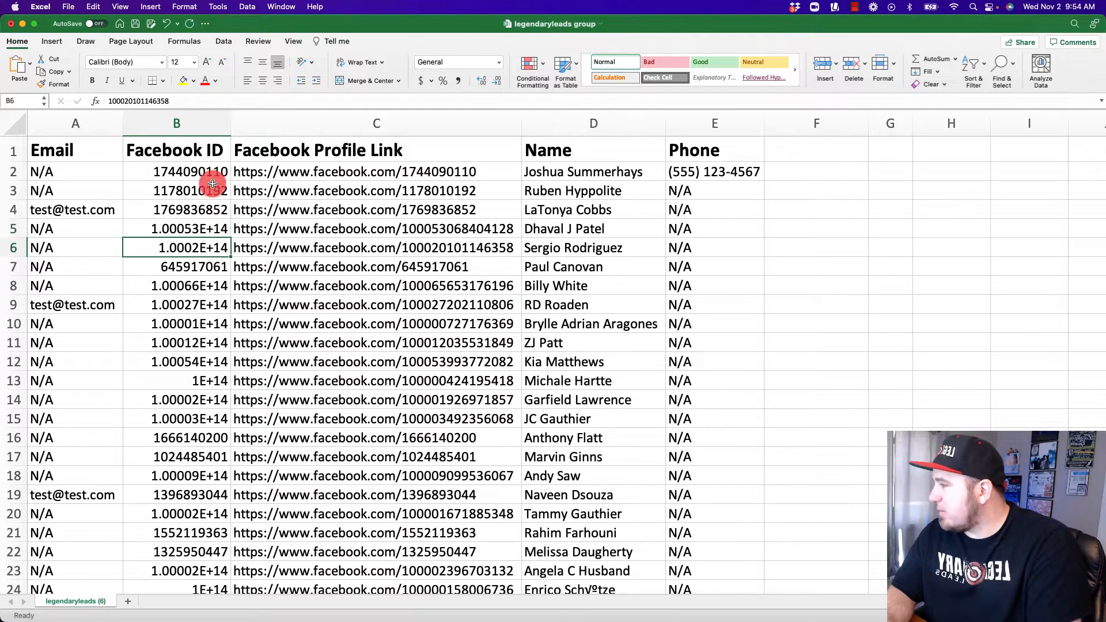
pyautogui.click(200, 129)
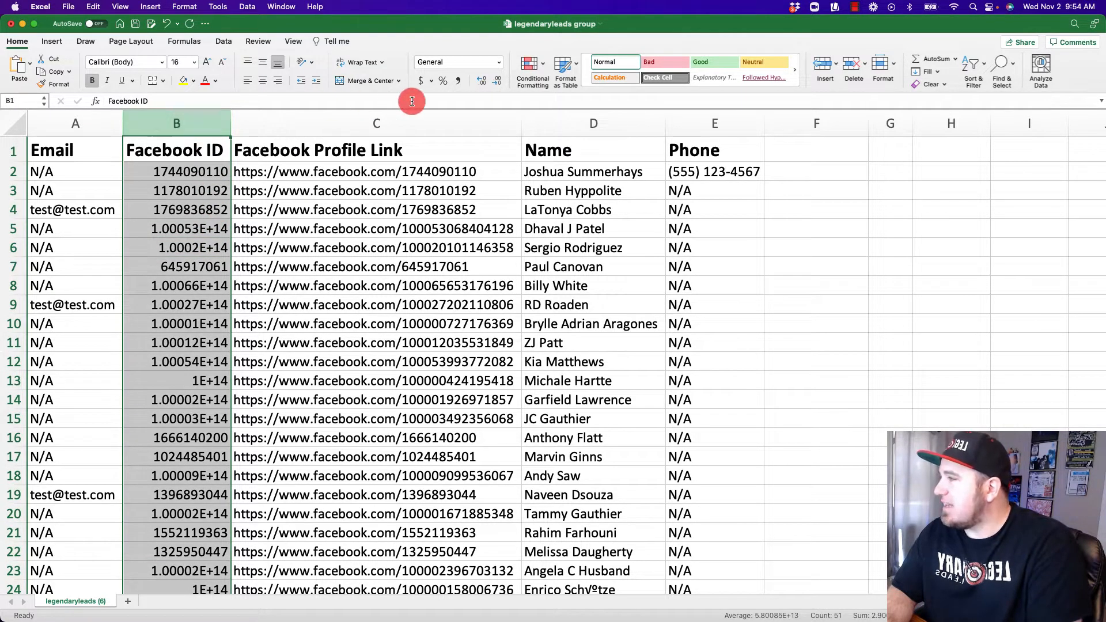
pyautogui.click(498, 62)
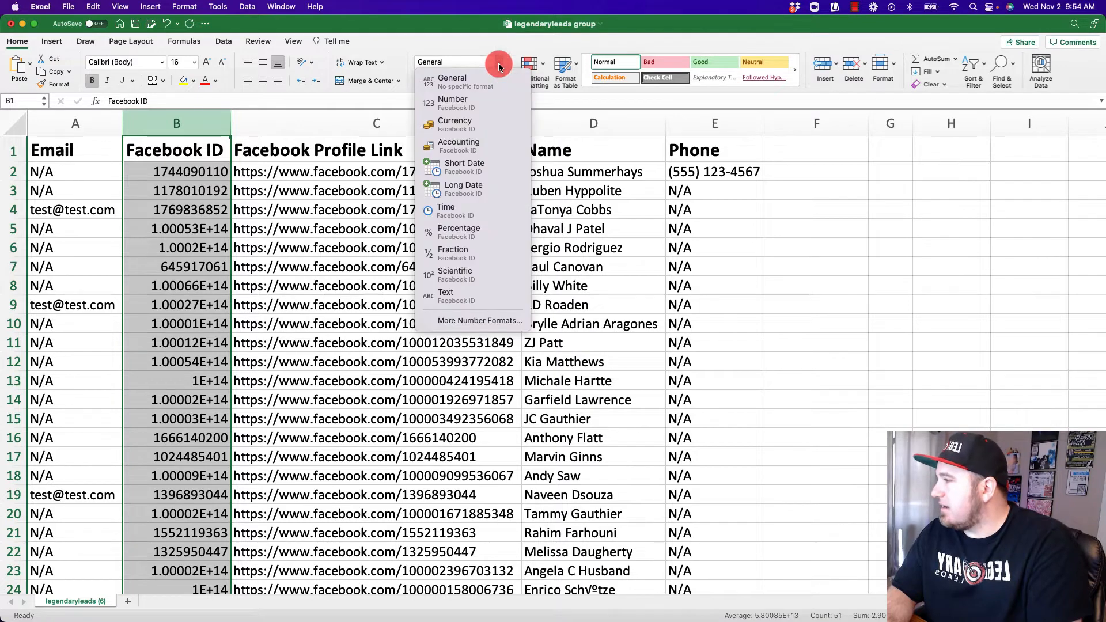
pyautogui.click(476, 105)
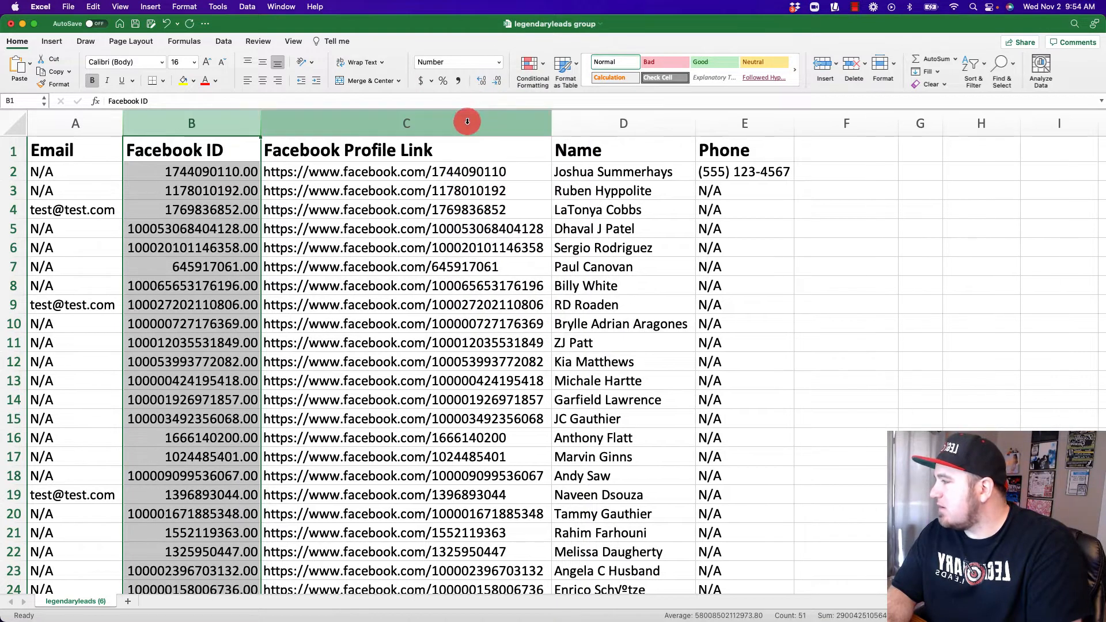
pyautogui.click(498, 80)
pyautogui.click(499, 80)
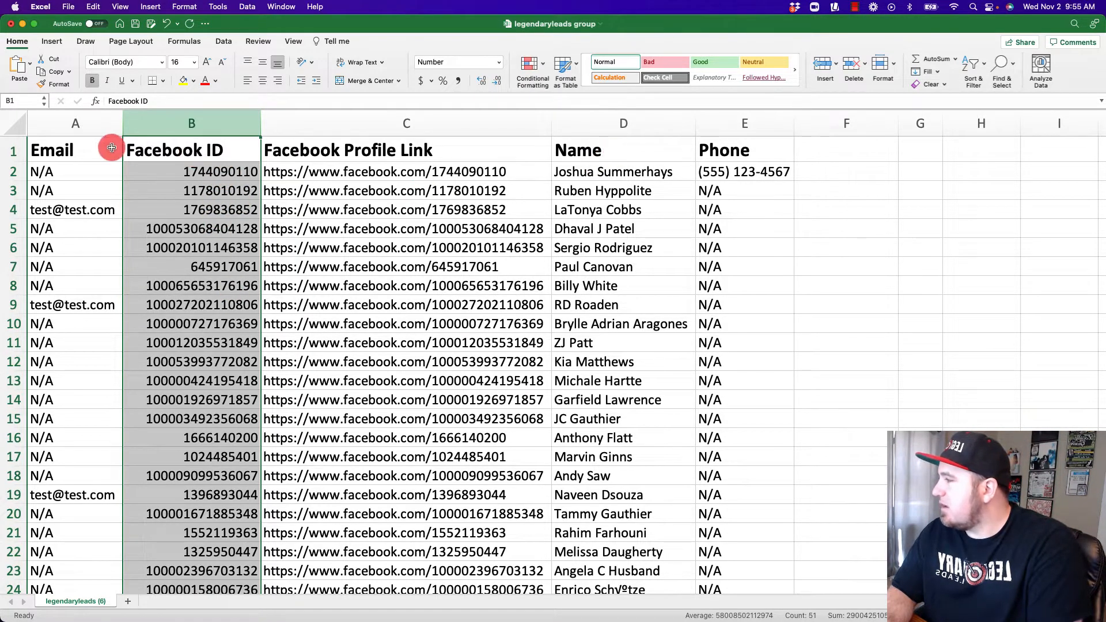
# Step: Add the column headers "Label Name" in F1 and "Tags" in G1
pyautogui.click(89, 145)
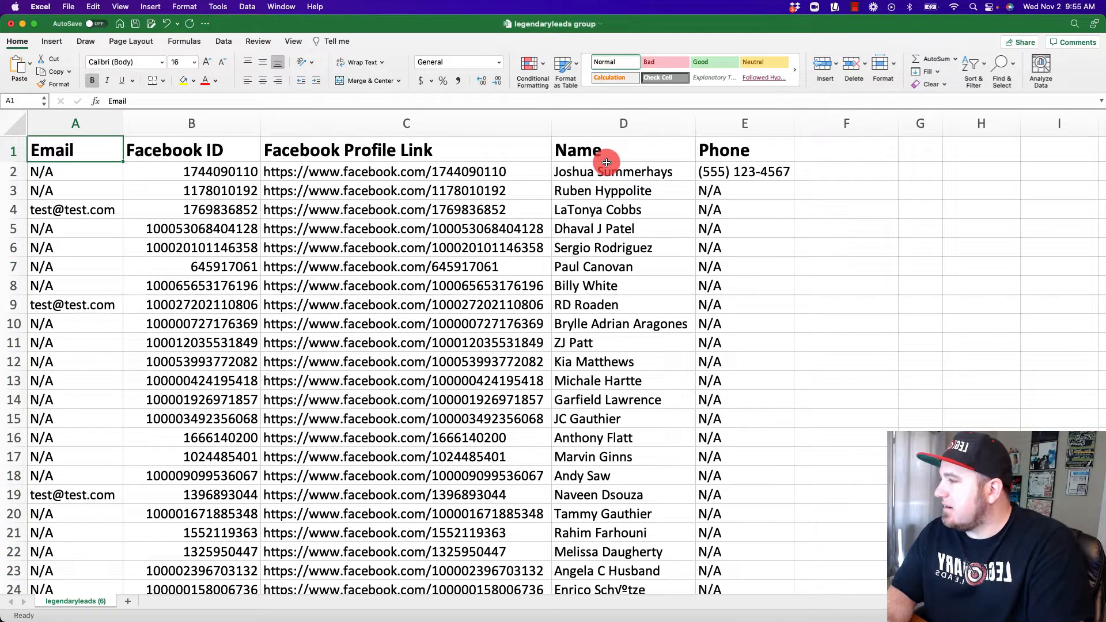
pyautogui.click(830, 151)
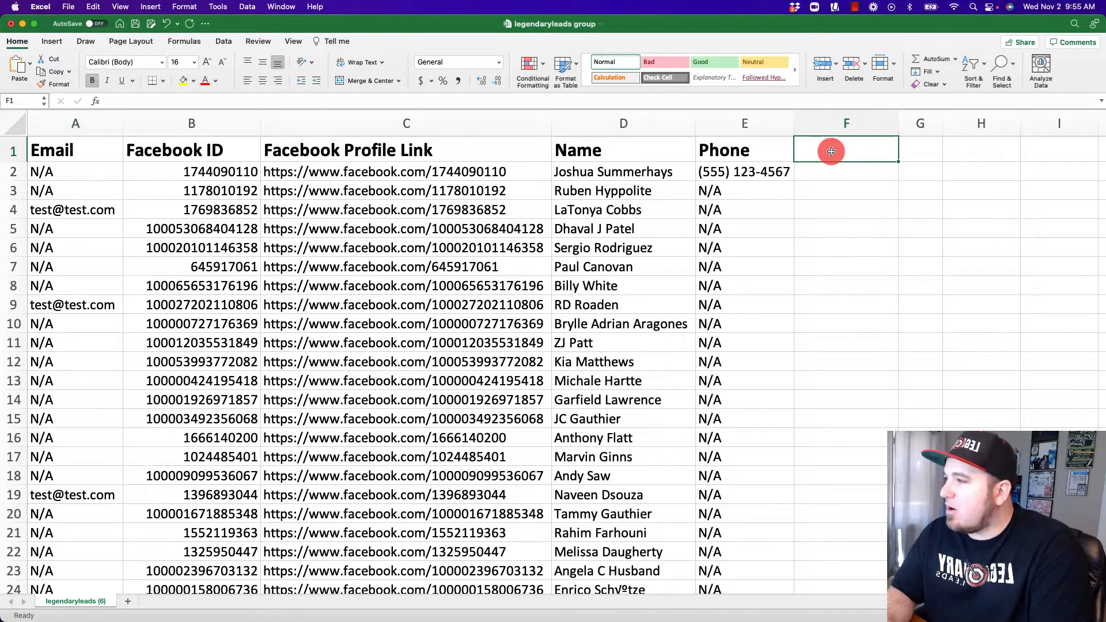
pyautogui.write('L')
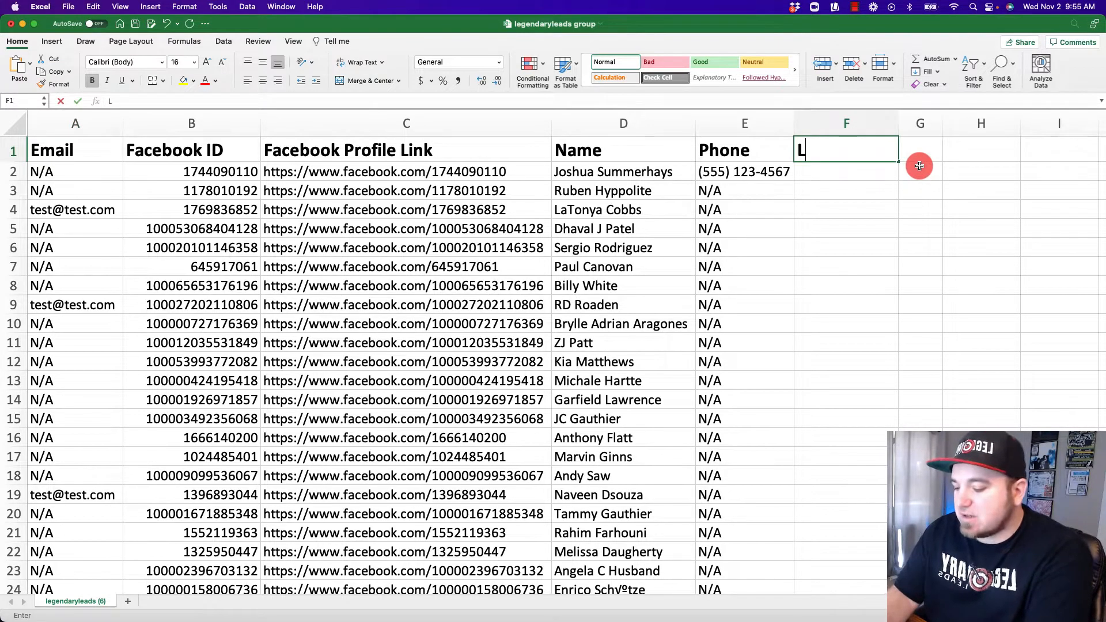
pyautogui.write('abel Name')
pyautogui.press('Tab')
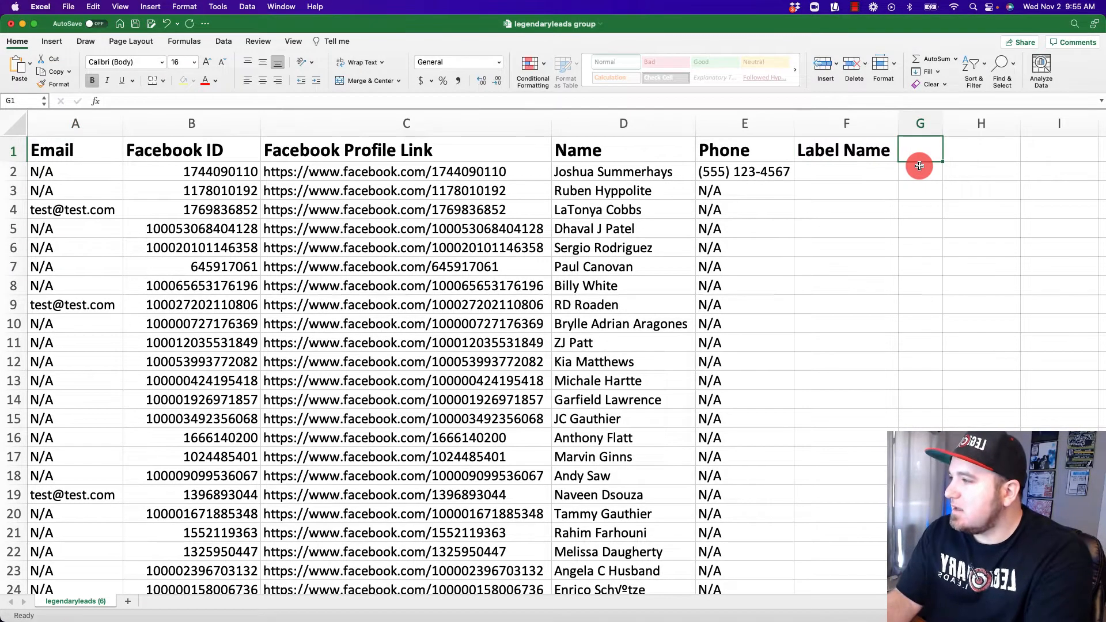
pyautogui.write('Tags')
pyautogui.click(913, 183)
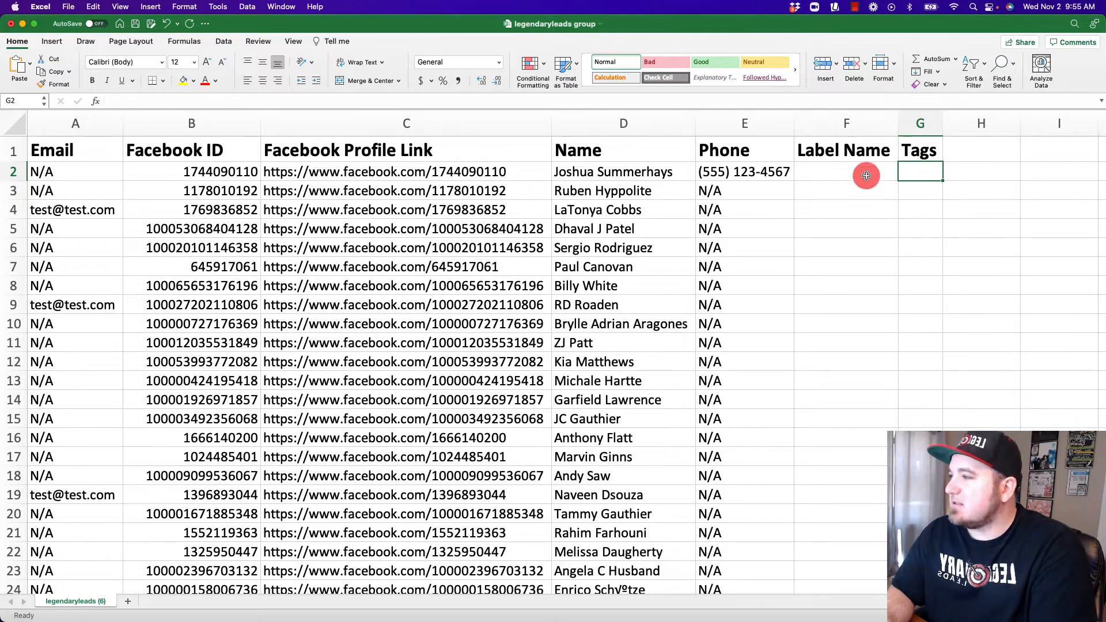
pyautogui.moveTo(845, 150); pyautogui.dragTo(909, 154)
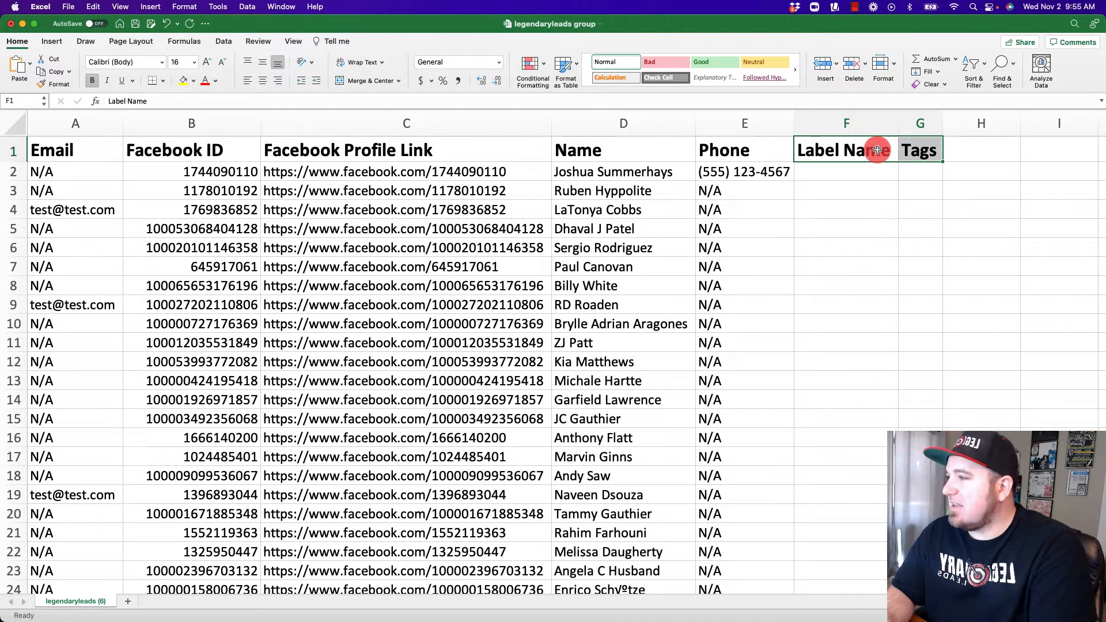
pyautogui.click(859, 175)
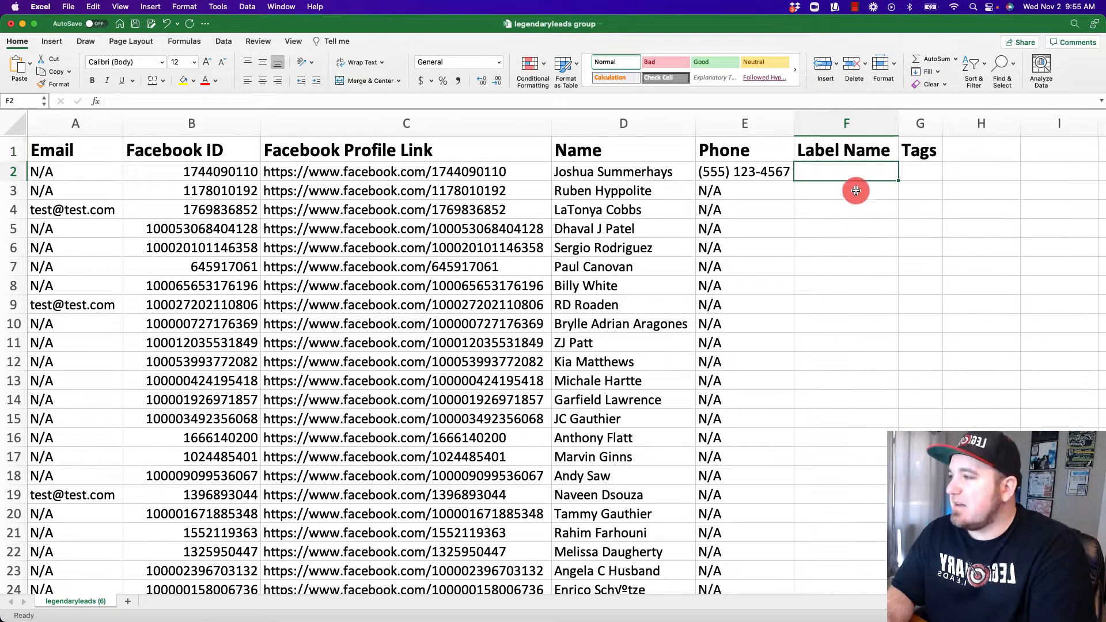
pyautogui.click(924, 159)
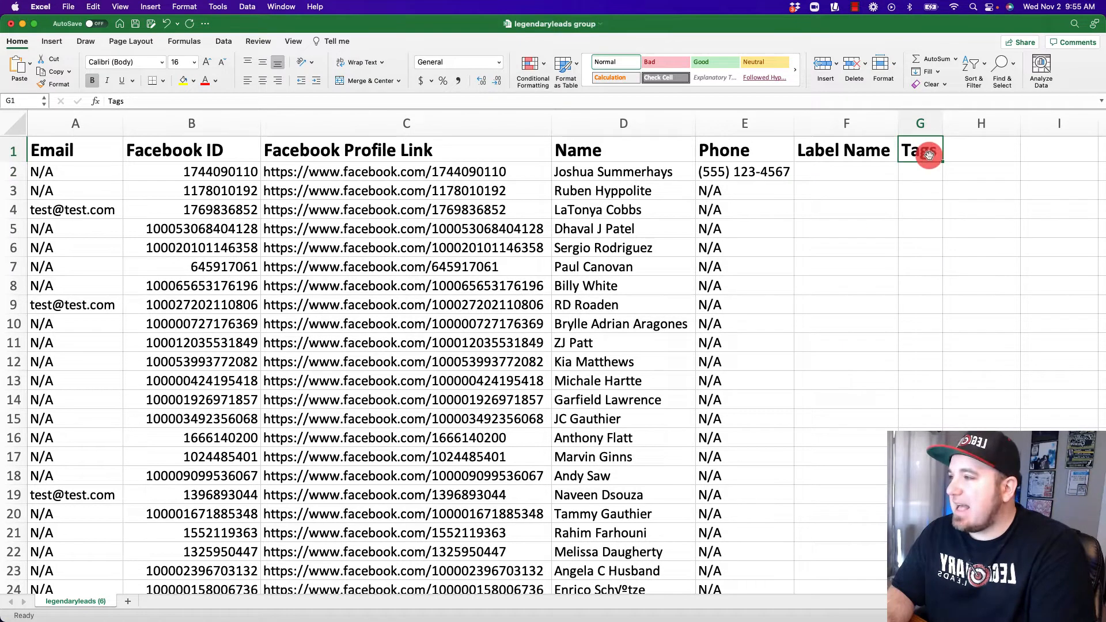
pyautogui.click(847, 155)
# Step: Select cell F2, switch to Chrome and examine the label names in the Genius Messenger CRM extension
pyautogui.click(845, 174)
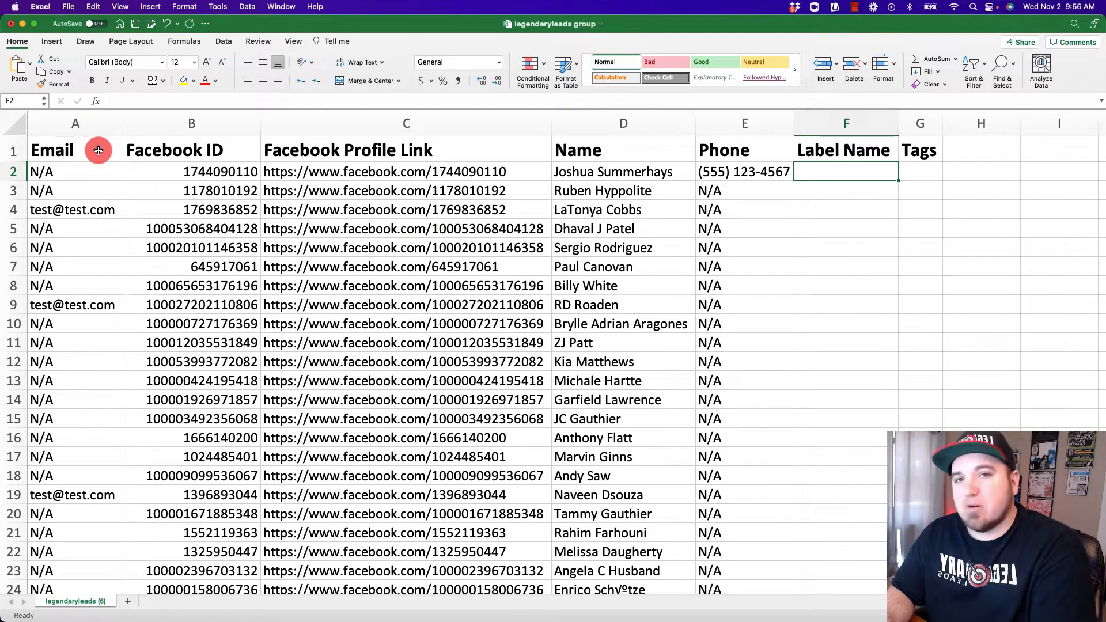
pyautogui.click(22, 24)
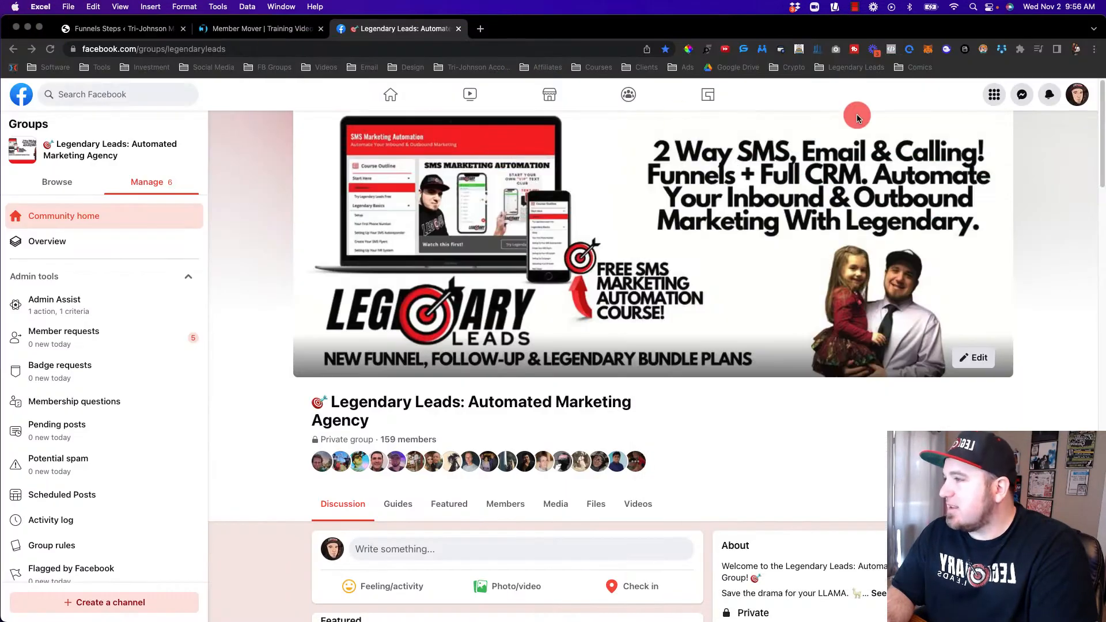
pyautogui.click(746, 54)
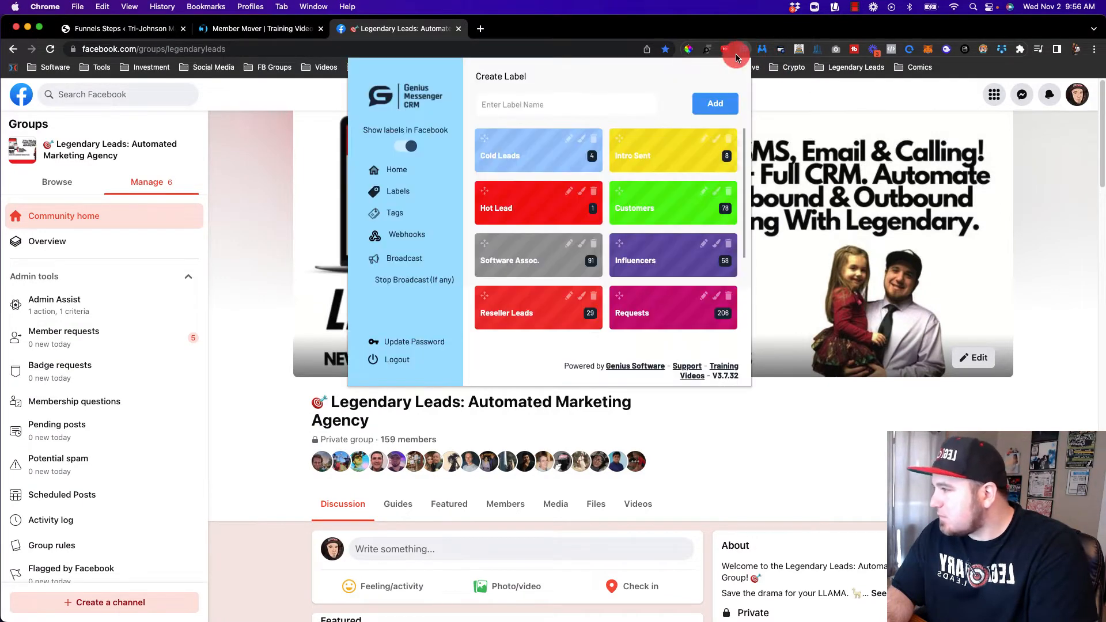
pyautogui.scroll(-3, 561, 247)
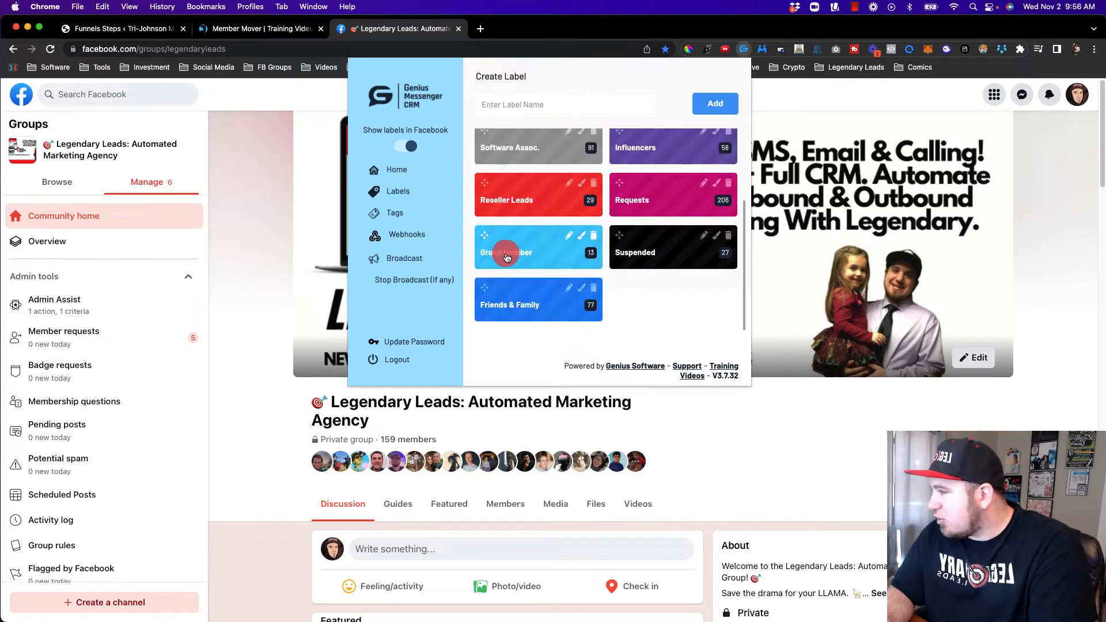
pyautogui.scroll(3, 545, 257)
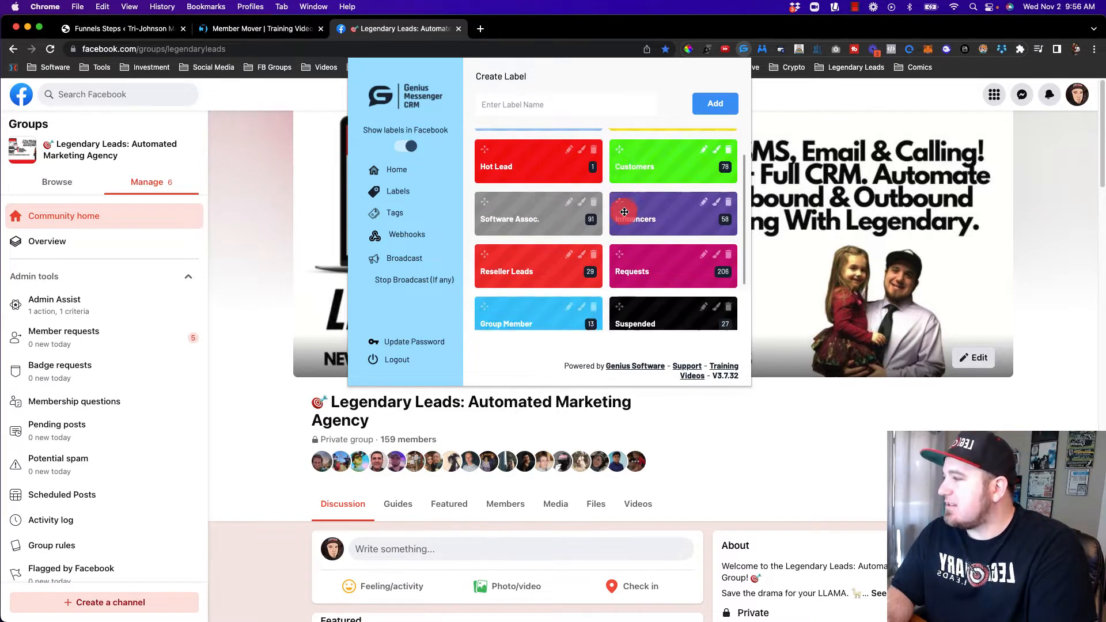
pyautogui.scroll(-3, 631, 180)
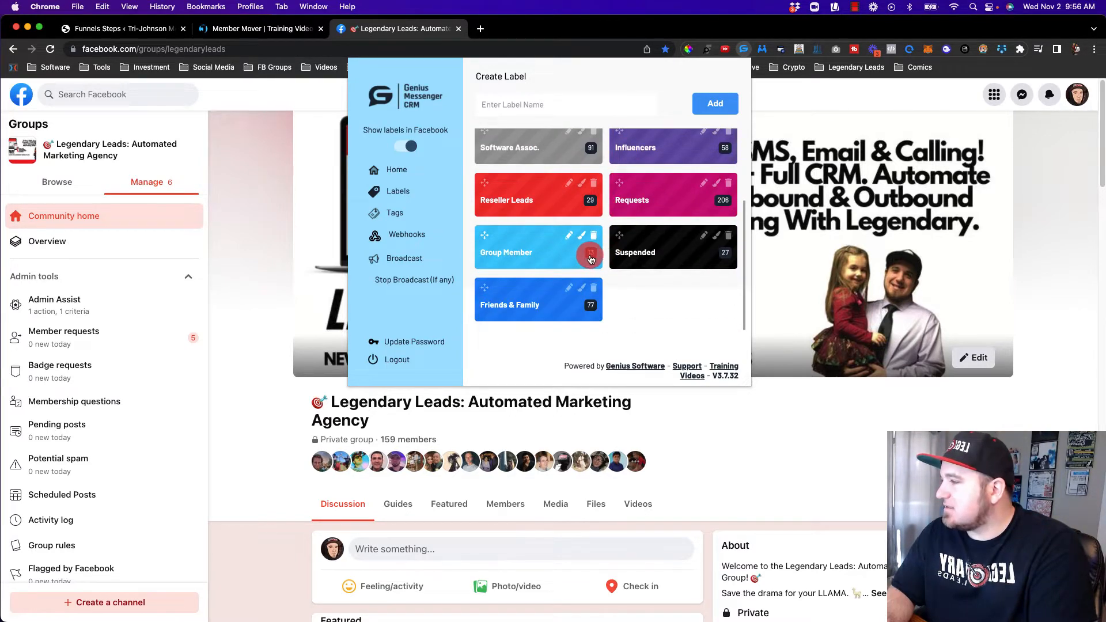
pyautogui.scroll(3, 645, 186)
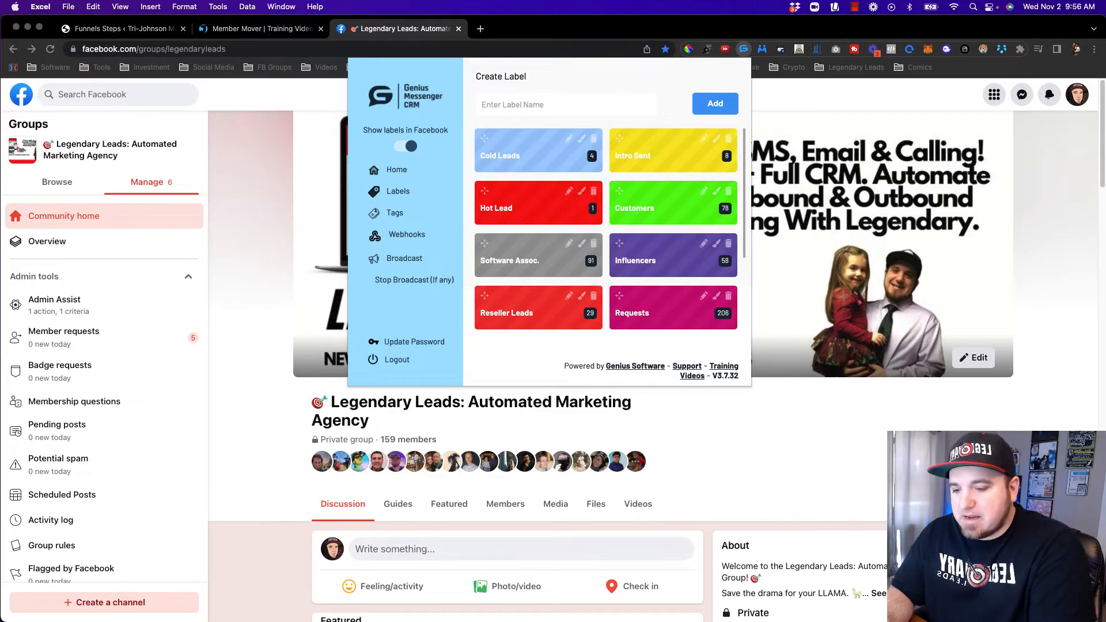
# Step: Switch back to Excel, enter "Group Member" in F2 and fill it down the Label Name column
pyautogui.press('super+Tab')
pyautogui.write('Grou')
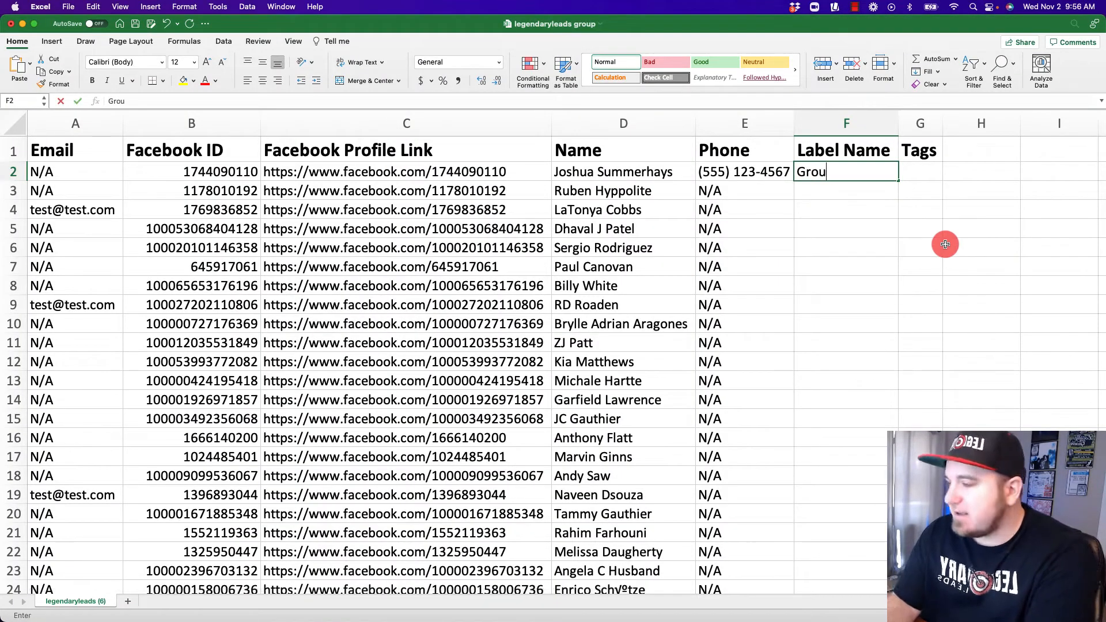
pyautogui.write('p Member')
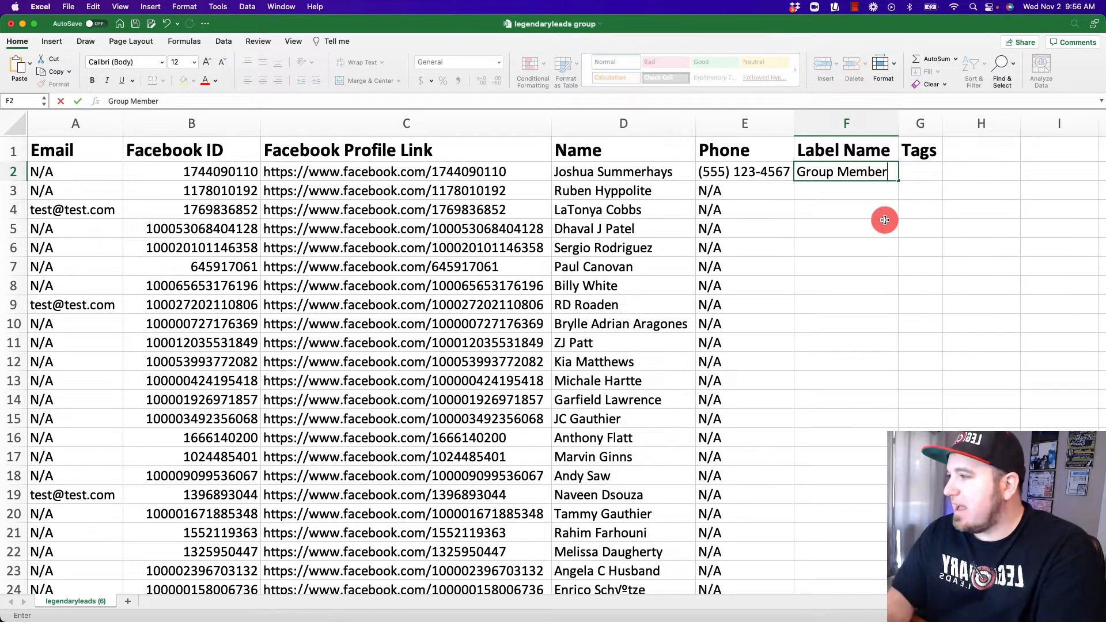
pyautogui.click(885, 221)
pyautogui.click(885, 172)
pyautogui.doubleClick(896, 182)
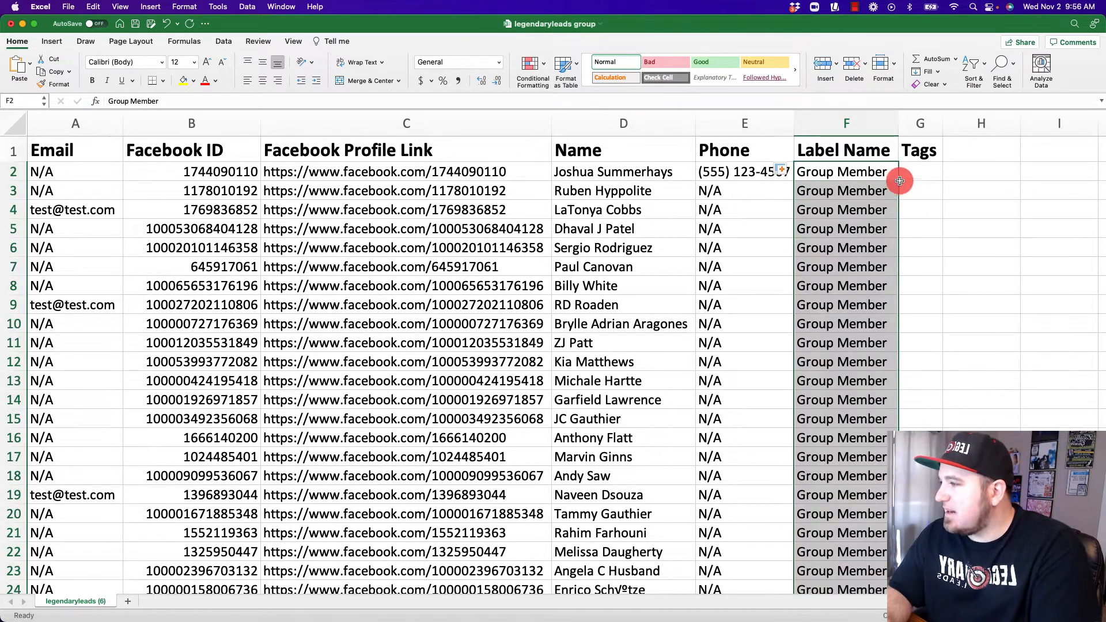
# Step: Enter "LL FB Group" in G2, widen the Tags column to fit, and fill the tag down all contact rows
pyautogui.click(917, 172)
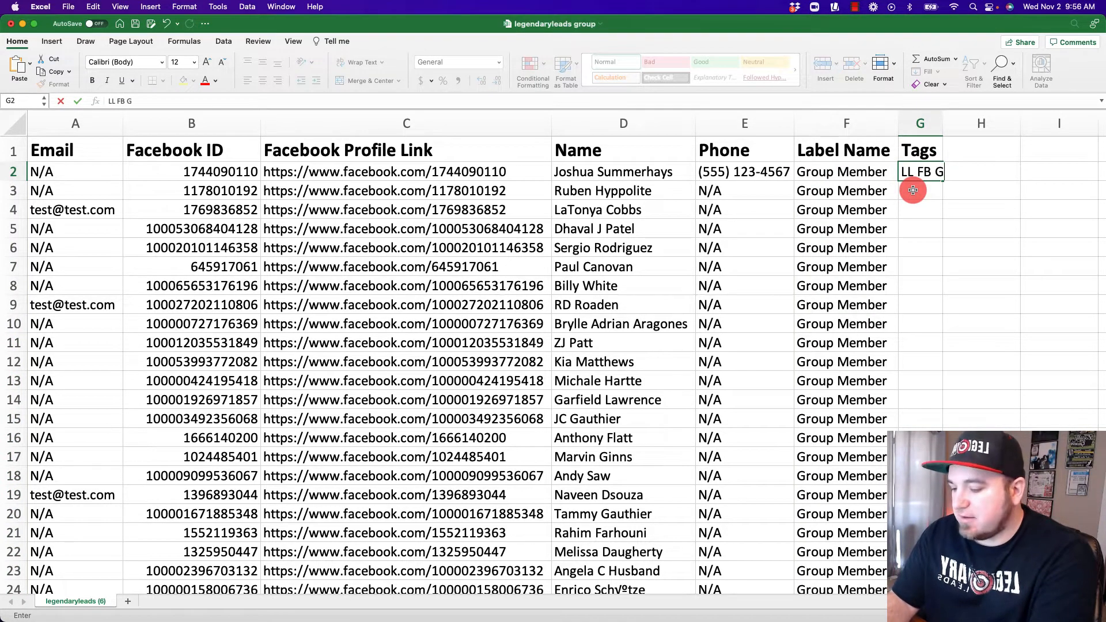
pyautogui.click(920, 204)
pyautogui.moveTo(942, 125); pyautogui.dragTo(977, 127)
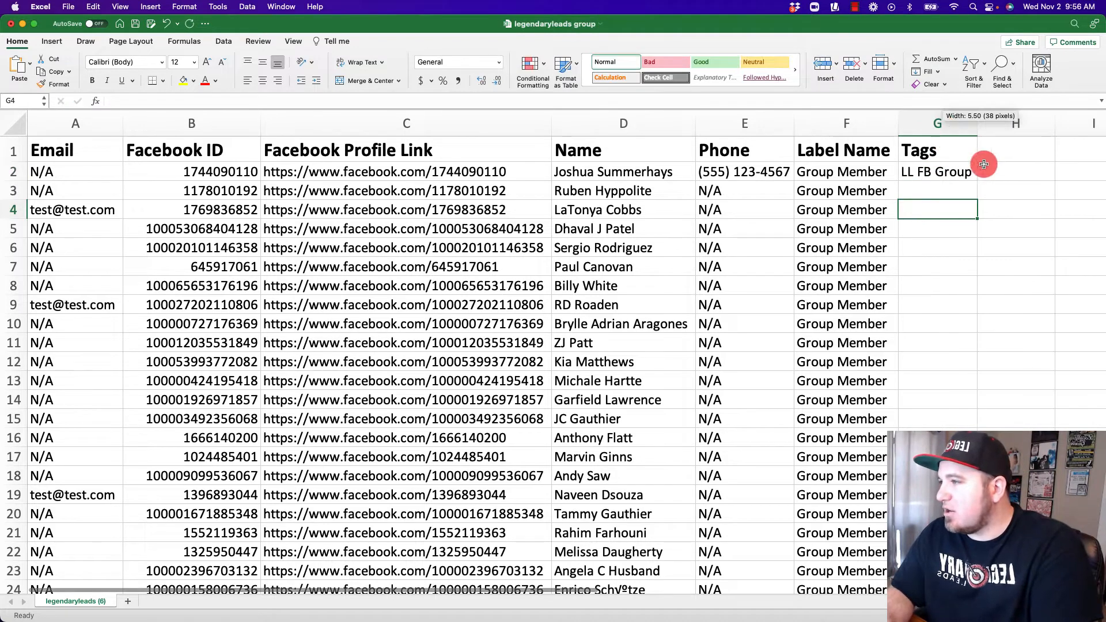
pyautogui.click(971, 173)
pyautogui.doubleClick(975, 176)
pyautogui.click(972, 173)
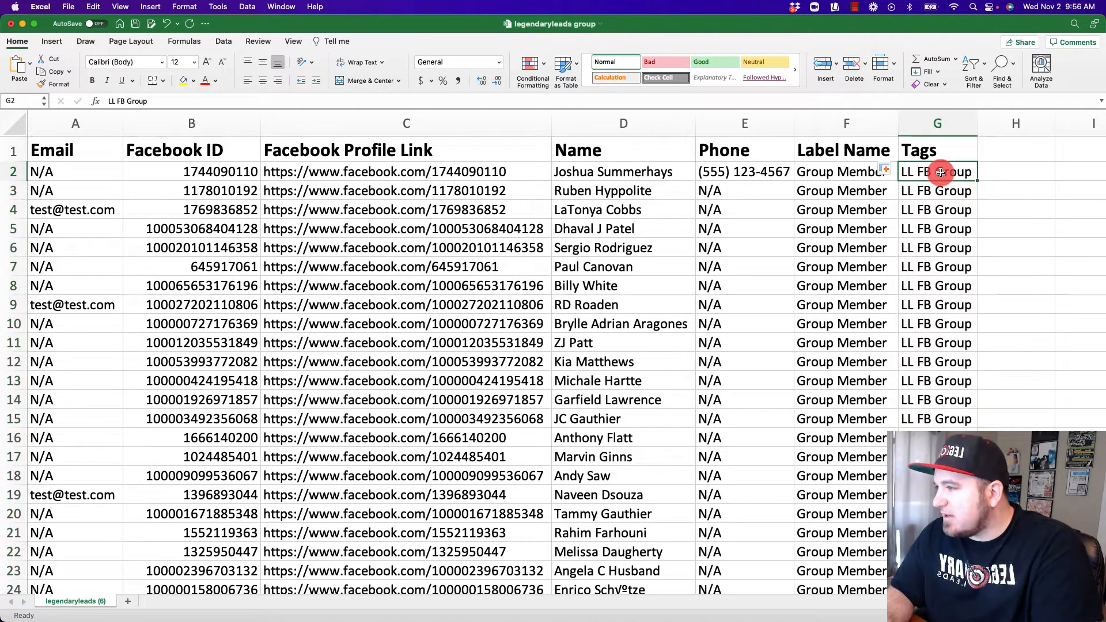
pyautogui.click(829, 174)
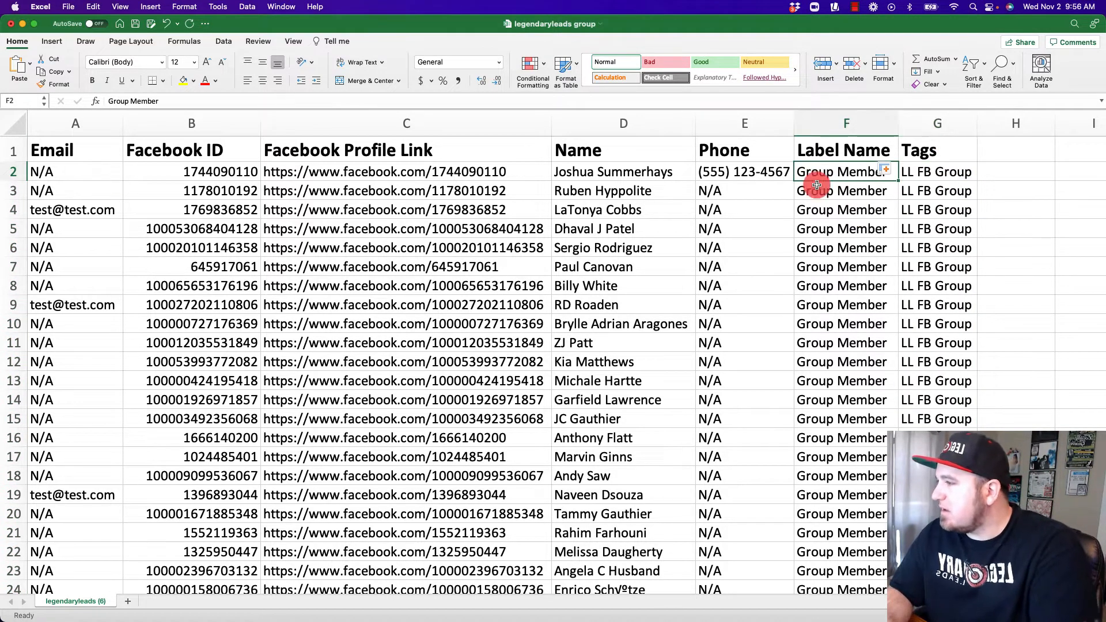
pyautogui.click(77, 175)
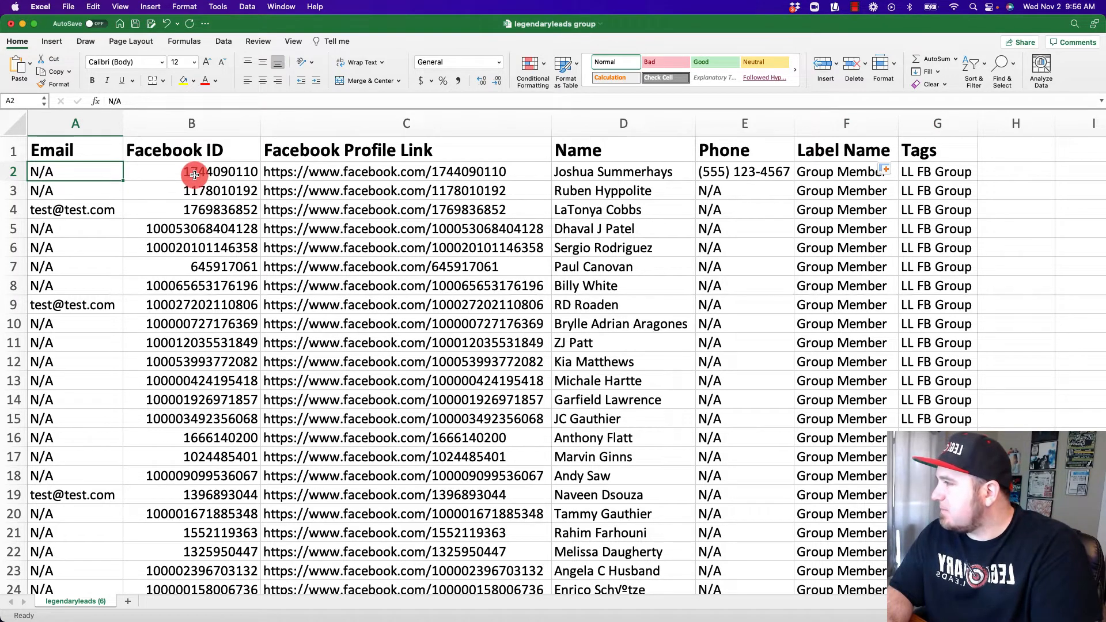
pyautogui.click(87, 147)
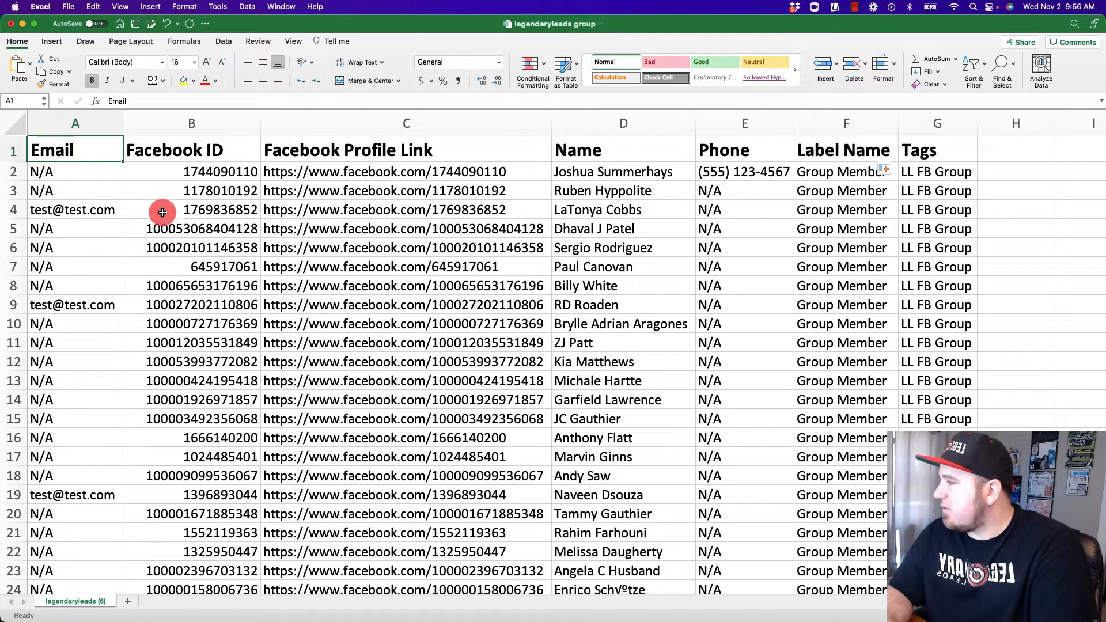
# Step: Save the workbook to the Desktop as "legendaryleads group" in Excel Workbook (.xlsx) format, replacing the existing file
pyautogui.click(135, 24)
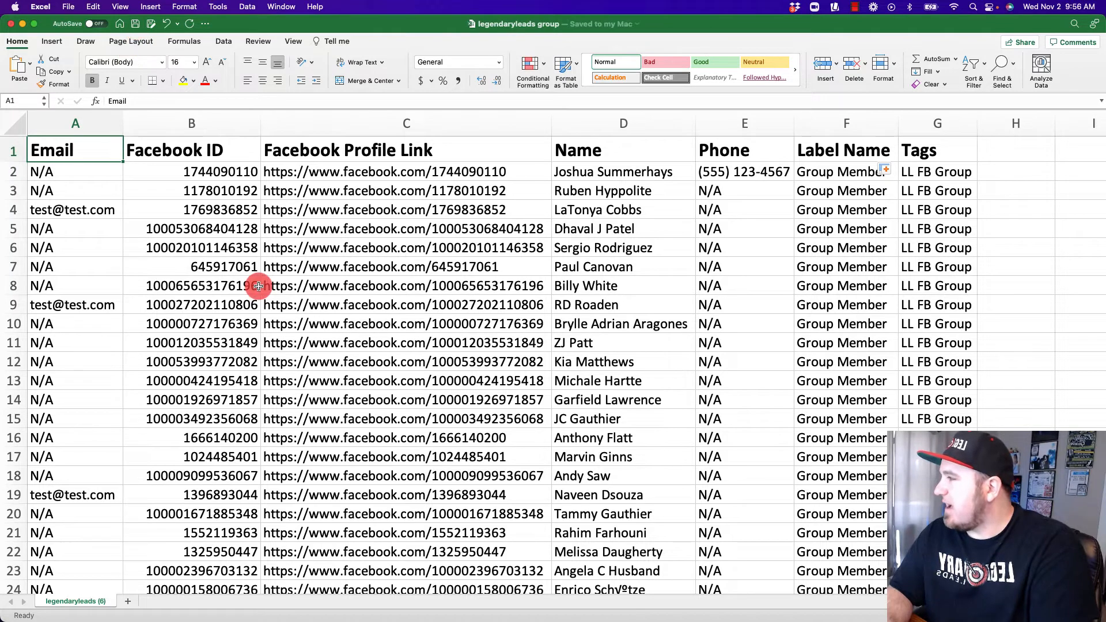
pyautogui.click(68, 6)
pyautogui.click(105, 109)
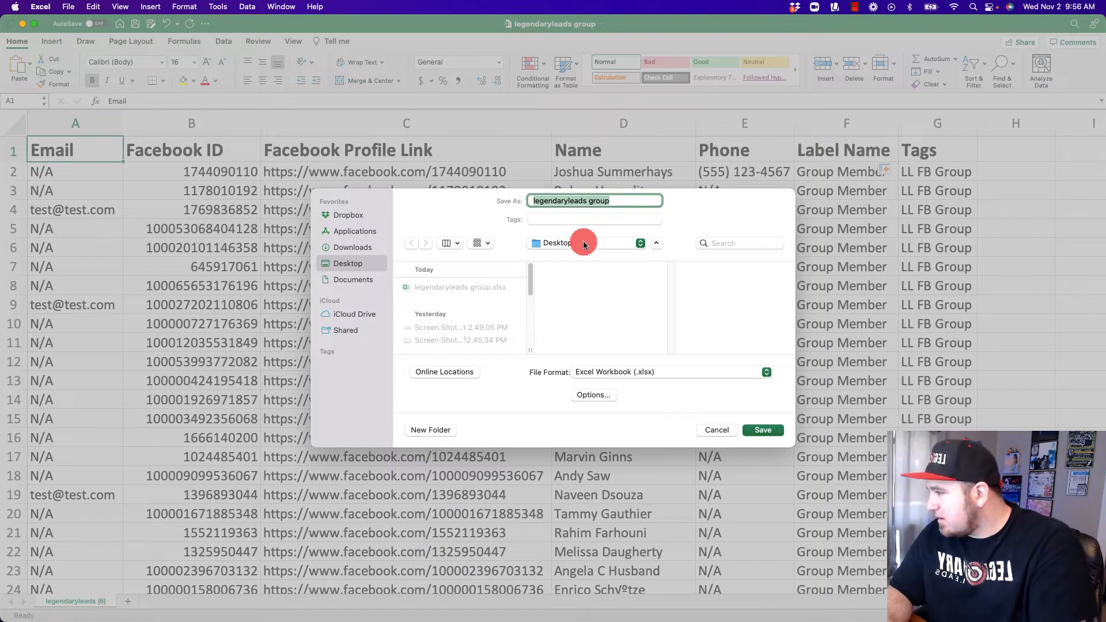
pyautogui.click(640, 373)
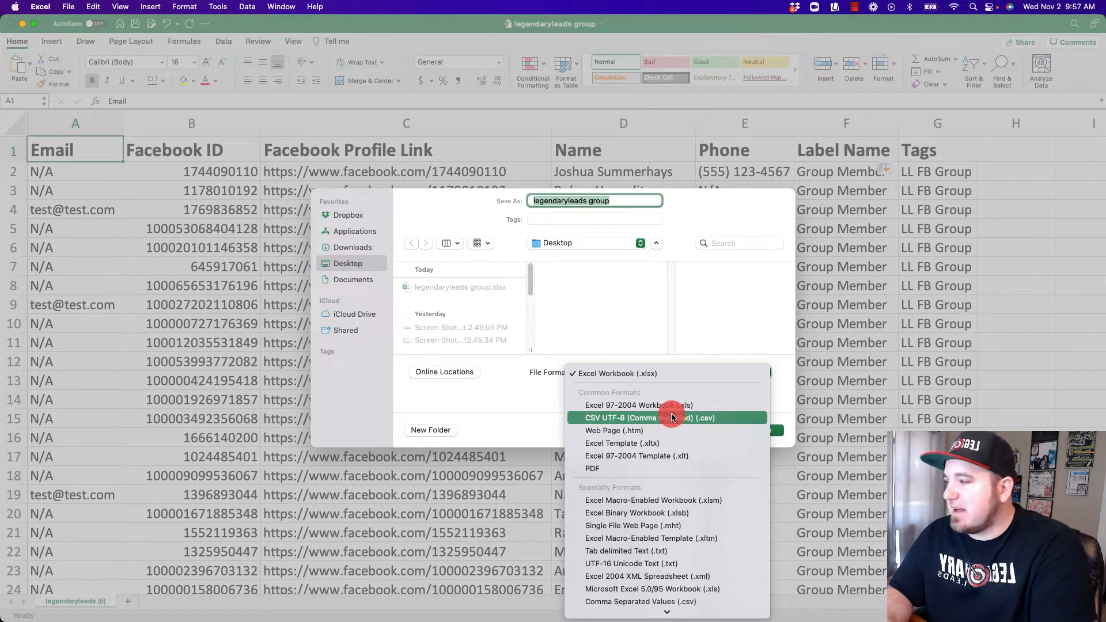
pyautogui.click(664, 373)
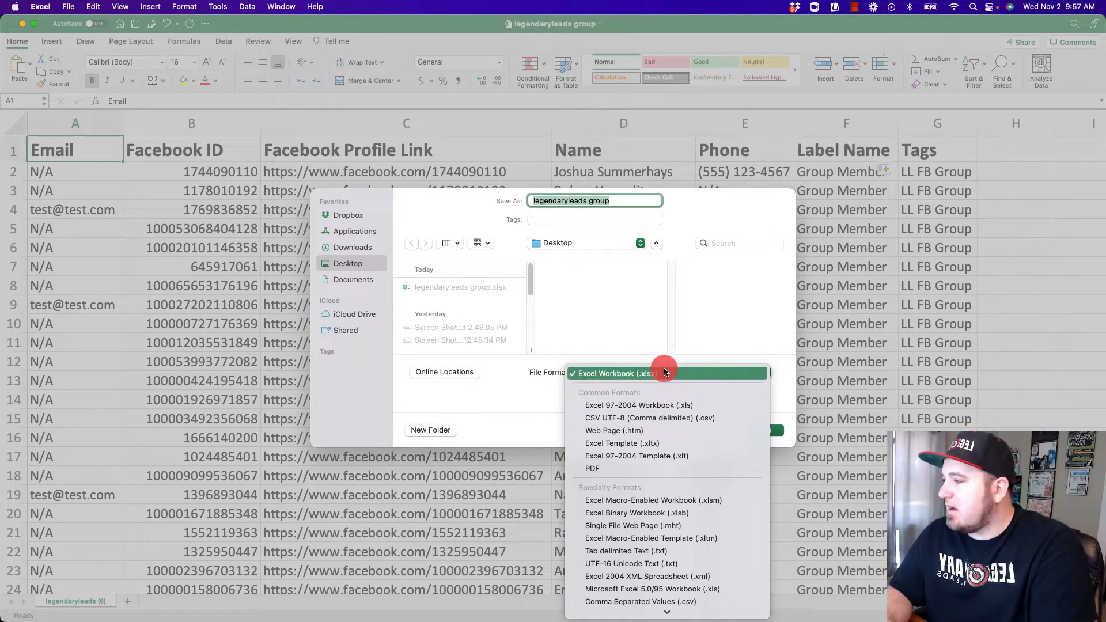
pyautogui.click(785, 374)
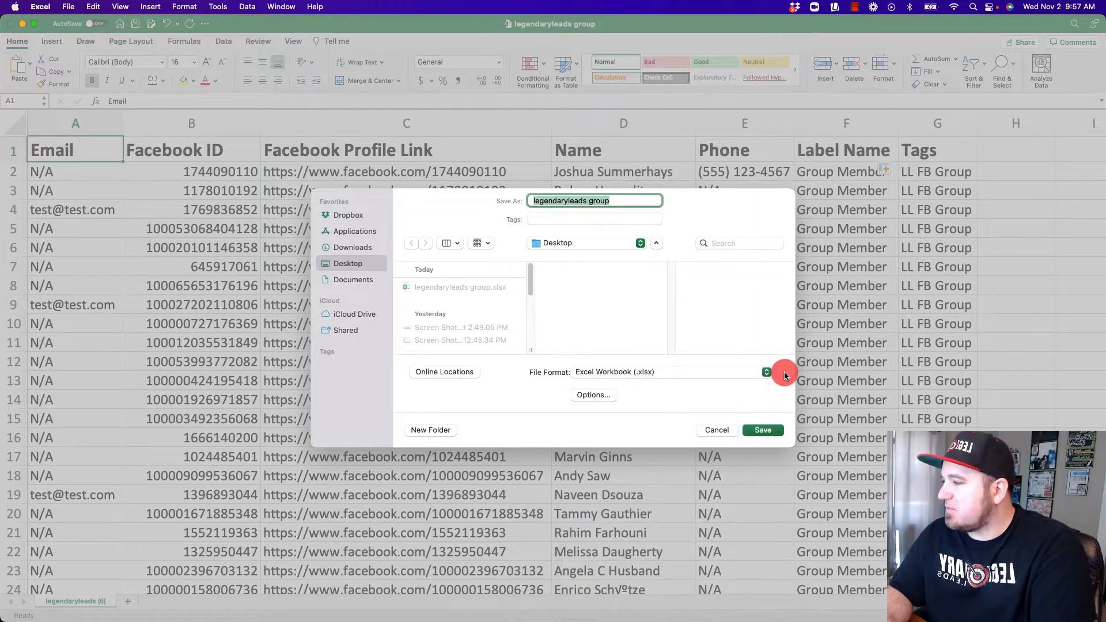
pyautogui.click(763, 431)
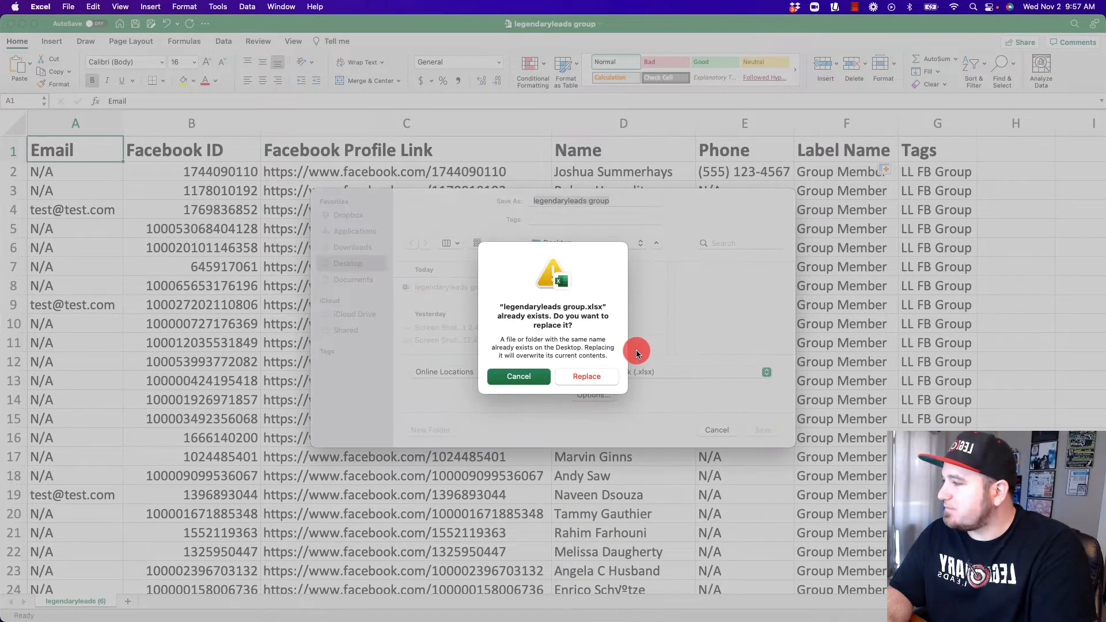
pyautogui.click(582, 375)
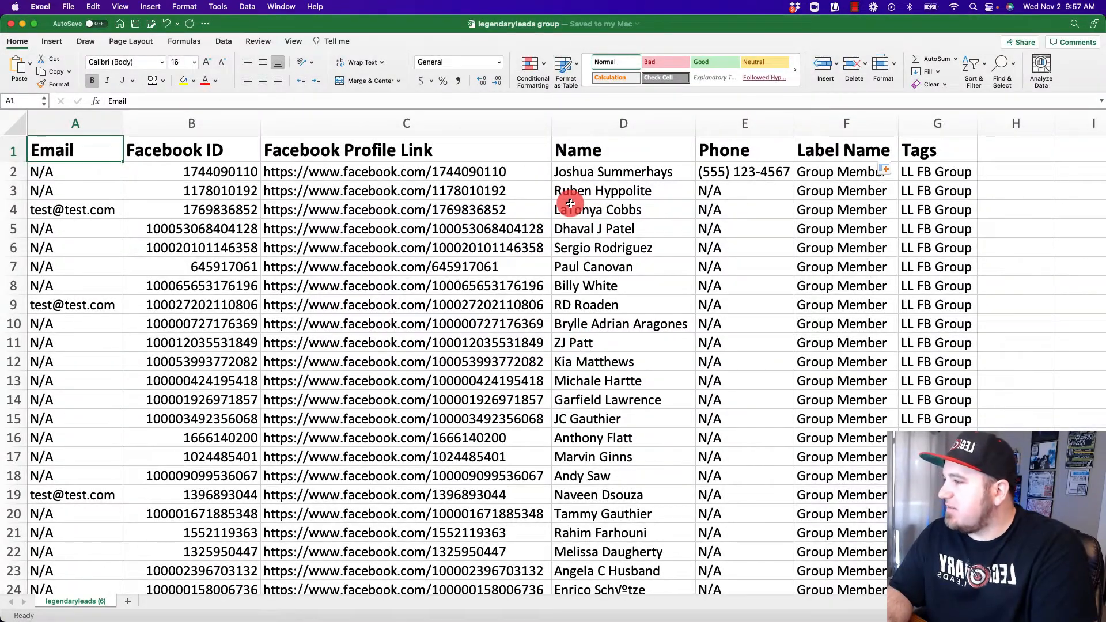
# Step: Examine the column headers in row 1 from Email to Tags, checking the contact fields the sheet contains
pyautogui.click(603, 187)
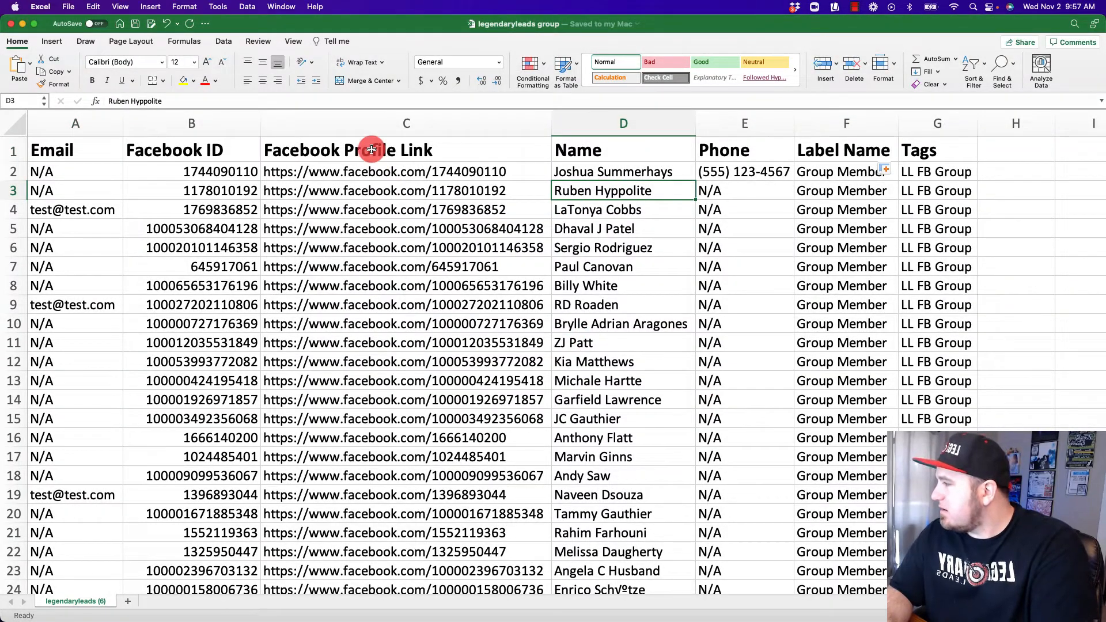
pyautogui.click(95, 151)
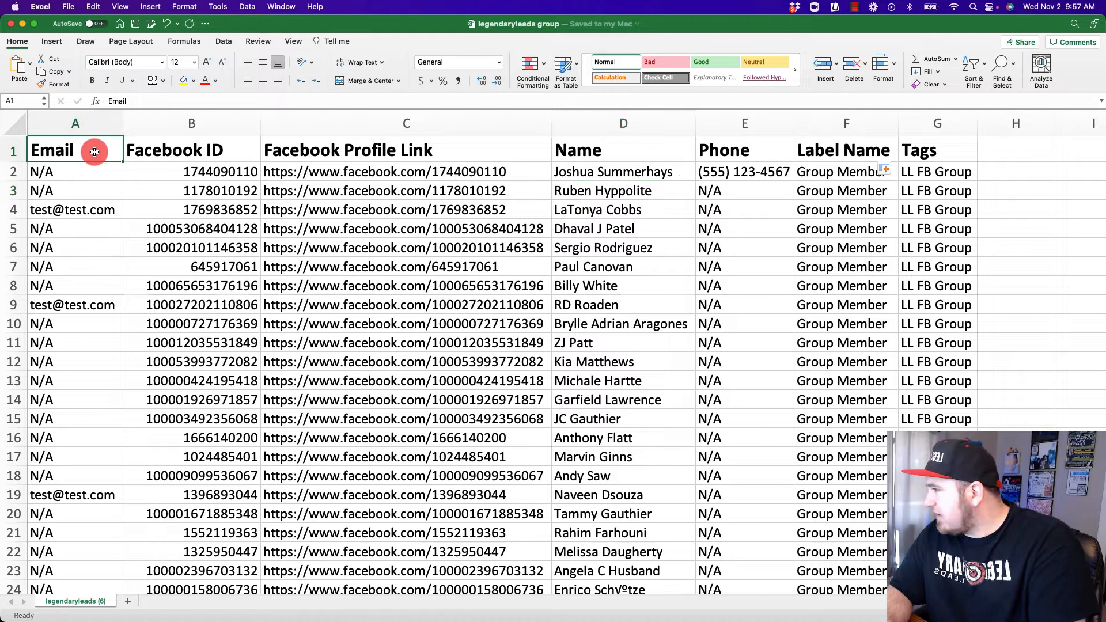
pyautogui.click(735, 142)
pyautogui.click(239, 142)
pyautogui.click(411, 154)
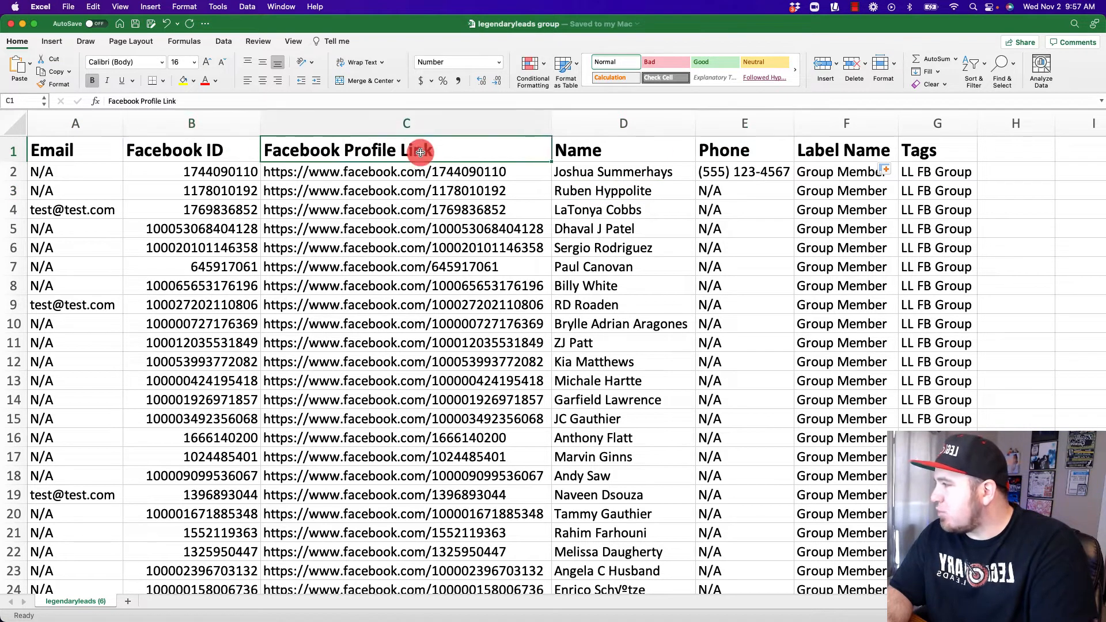
pyautogui.click(605, 147)
pyautogui.click(801, 149)
pyautogui.click(922, 153)
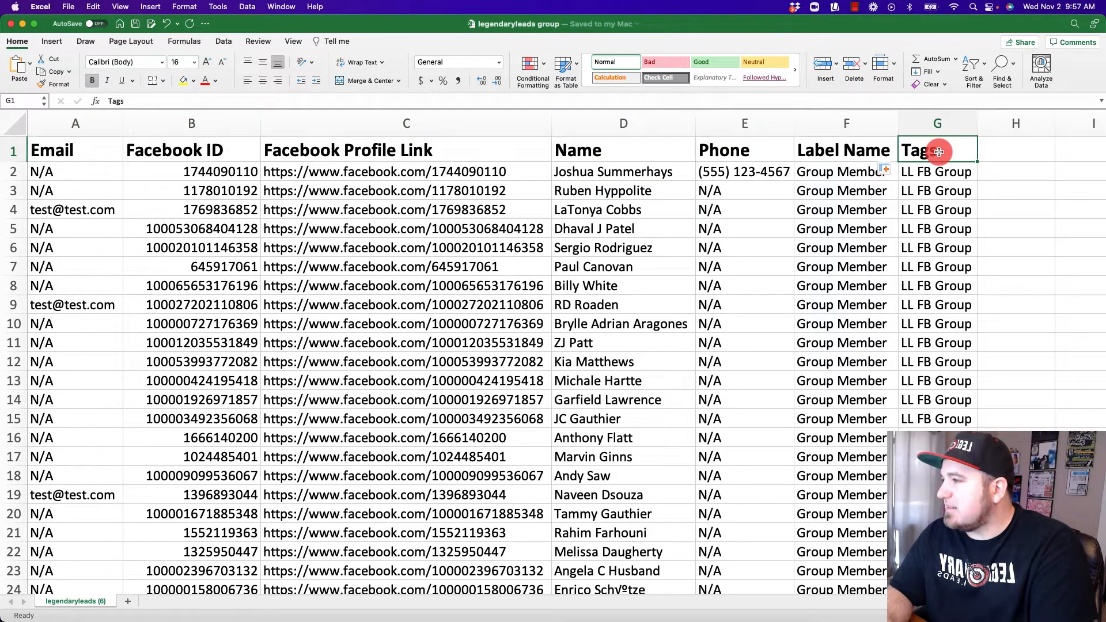
pyautogui.click(78, 145)
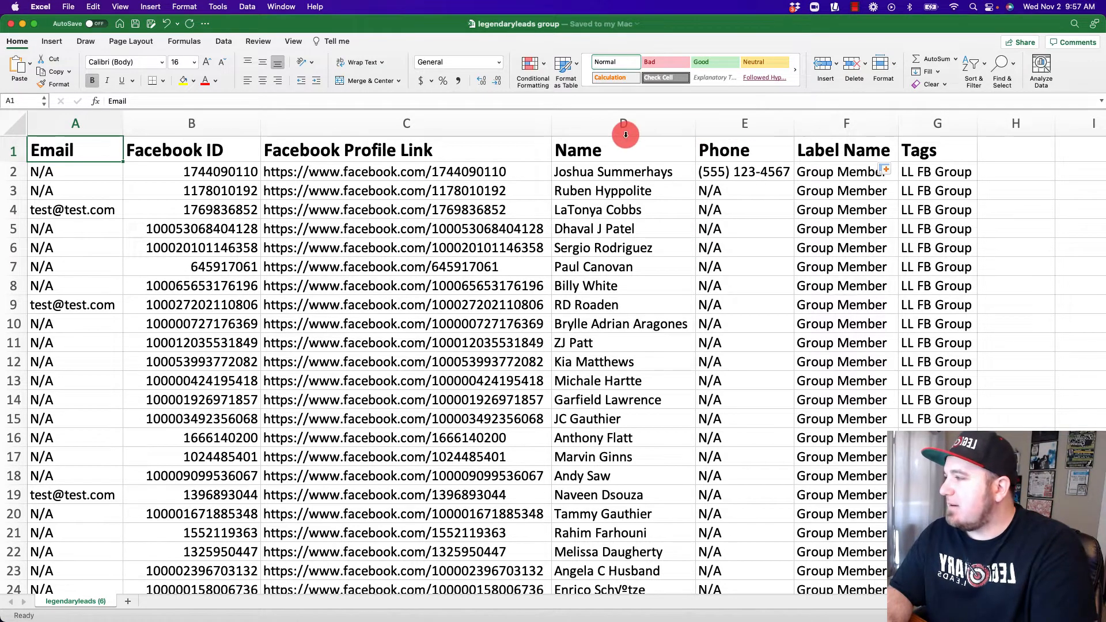
# Step: Insert two blank columns between the Name and Phone columns
pyautogui.click(755, 116)
pyautogui.click(826, 65)
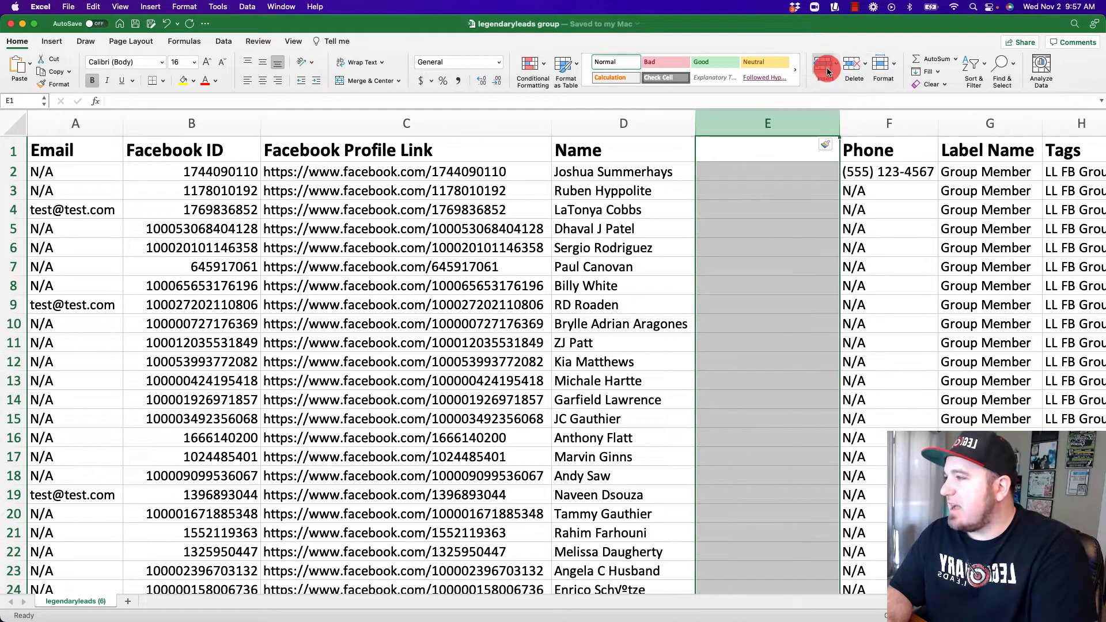
pyautogui.click(825, 64)
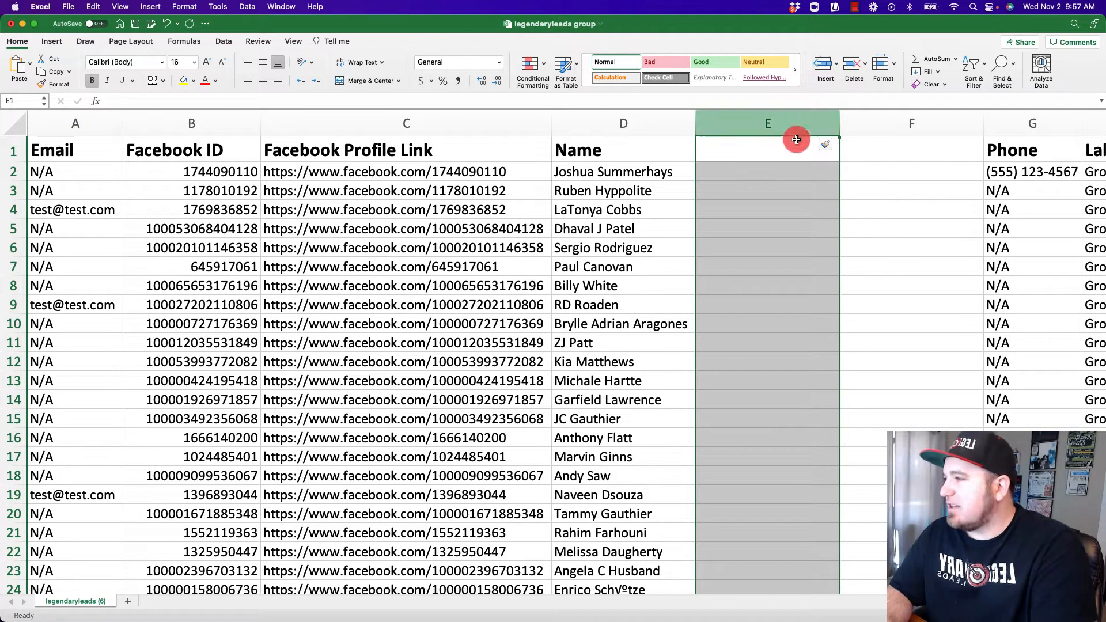
pyautogui.click(870, 207)
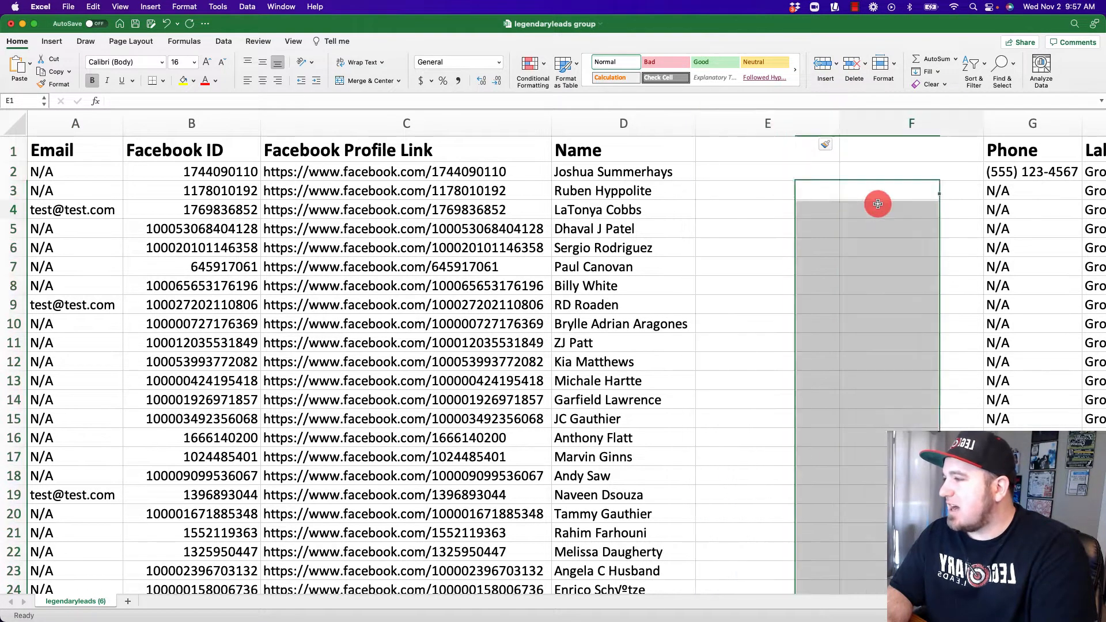
pyautogui.click(589, 324)
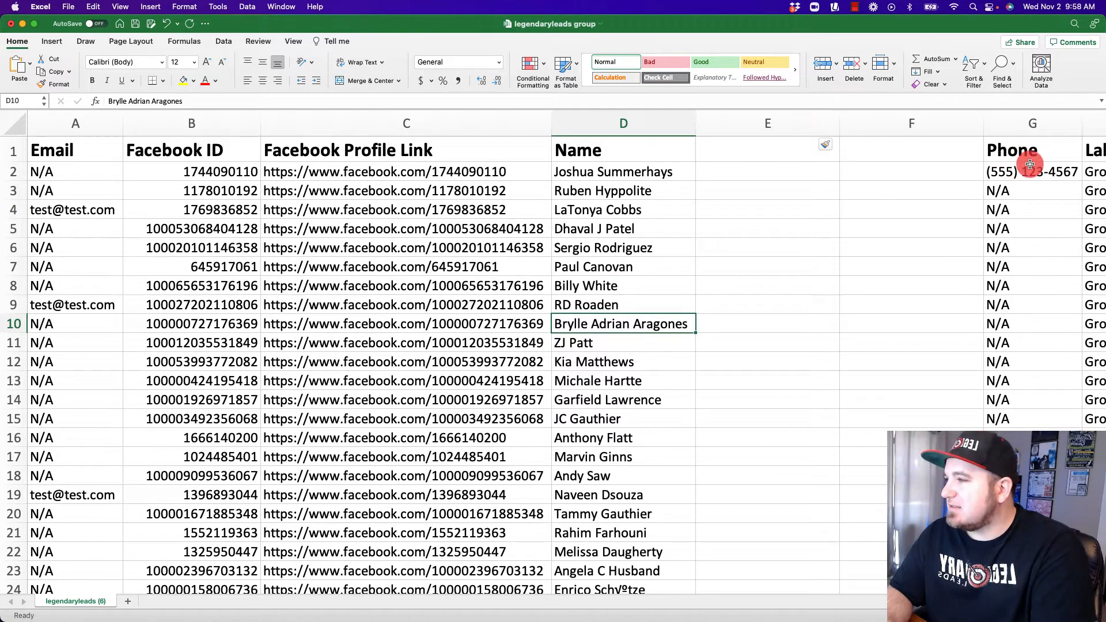
# Step: Split the Name column with Text to Columns as delimited data, using Tab and Space delimiters and treating consecutive delimiters as one
pyautogui.click(620, 125)
pyautogui.click(264, 65)
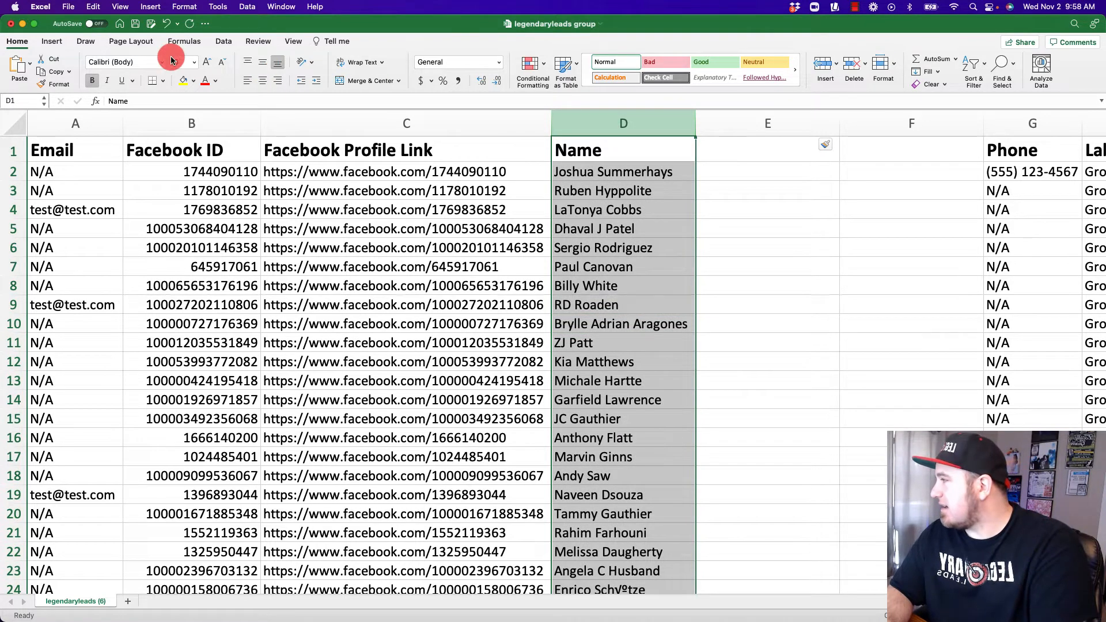
pyautogui.click(225, 42)
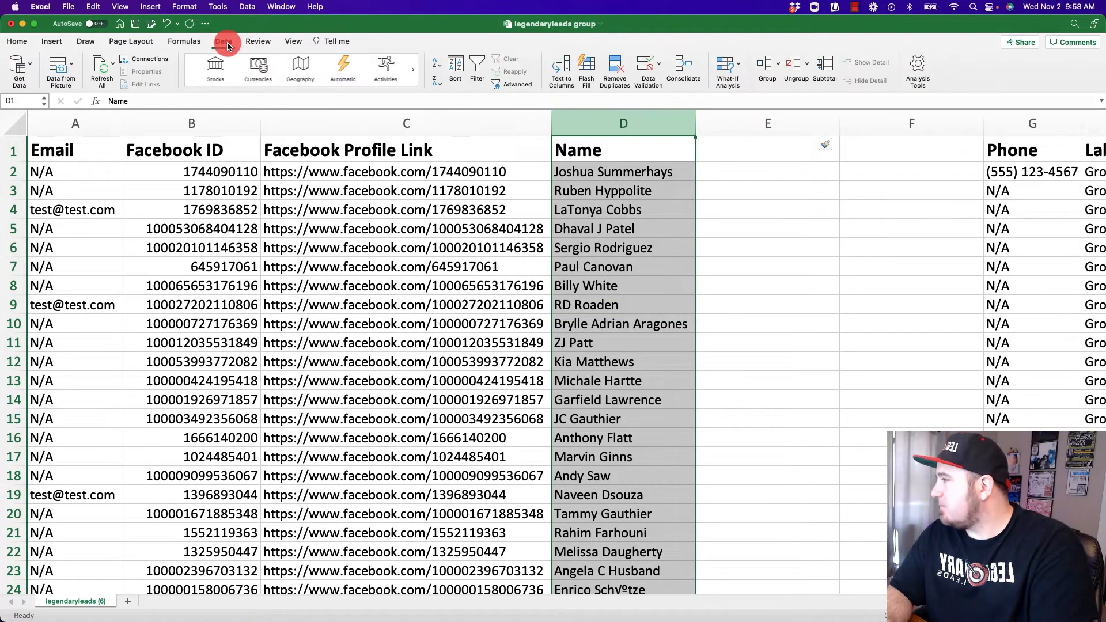
pyautogui.click(561, 68)
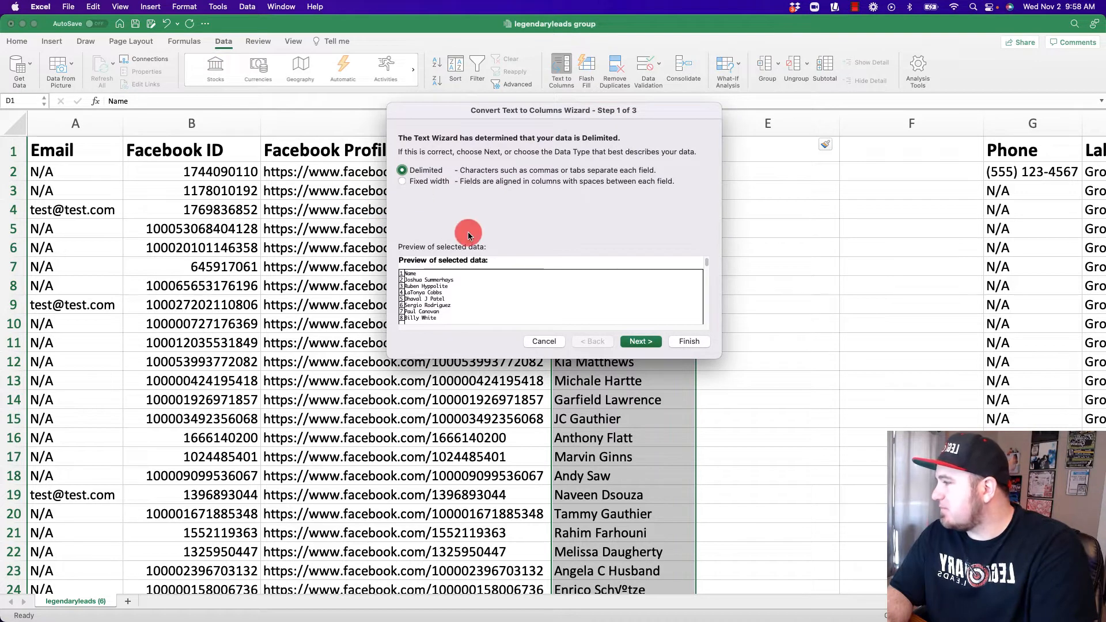
pyautogui.click(641, 340)
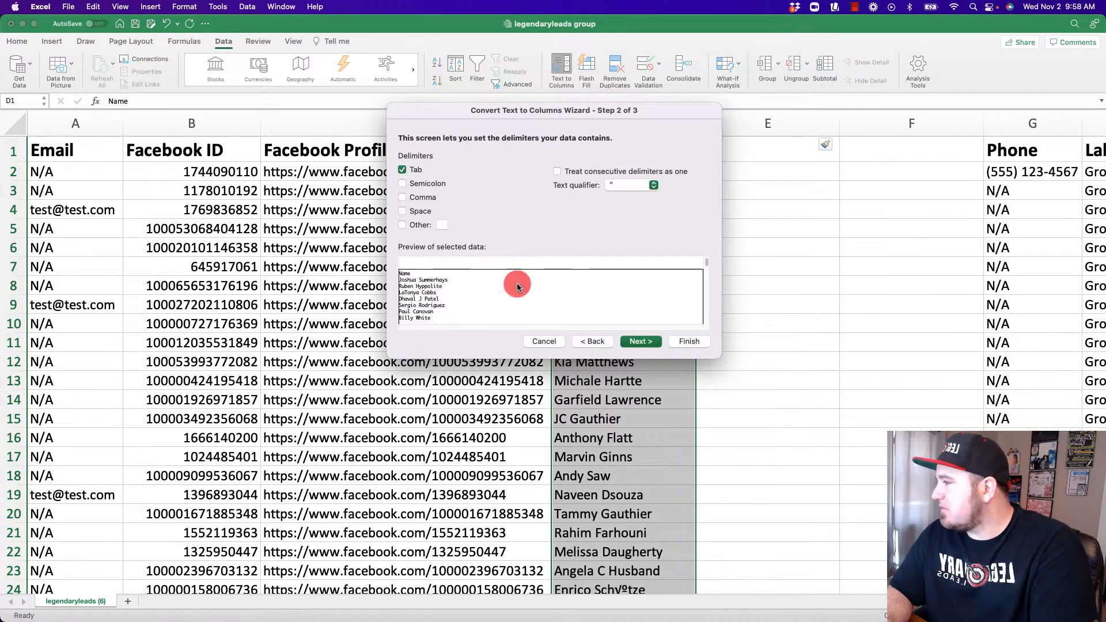
pyautogui.click(402, 211)
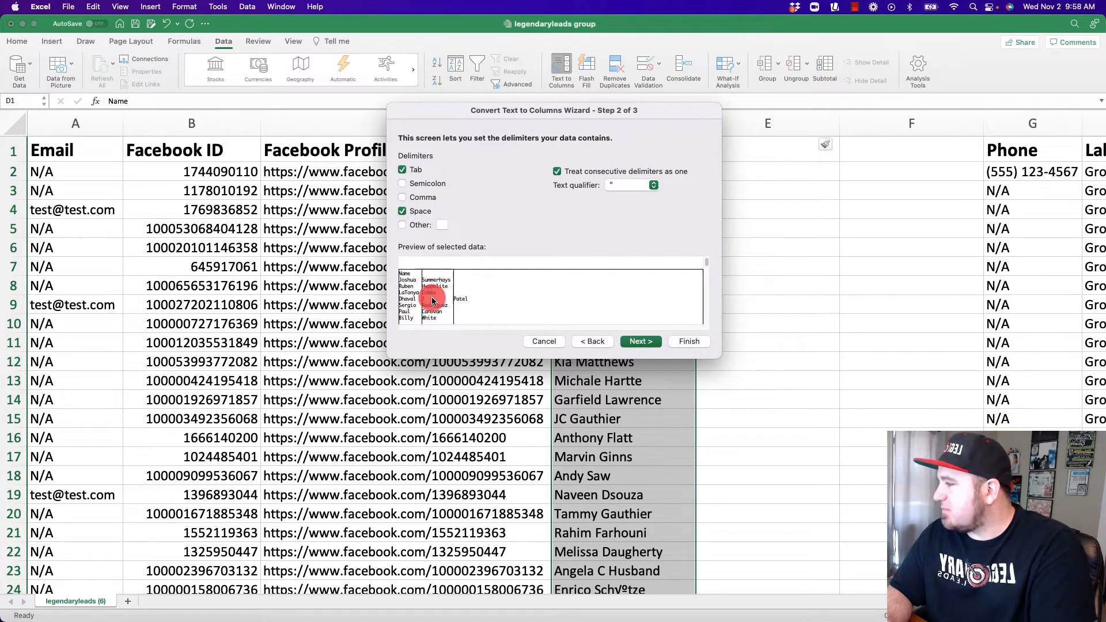
pyautogui.click(650, 346)
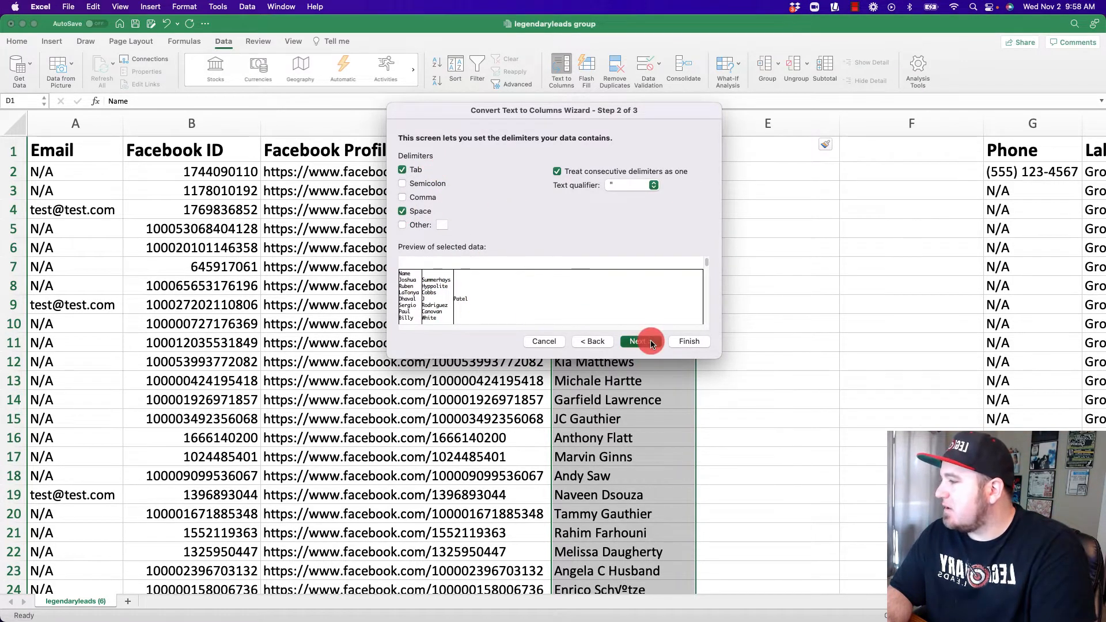
pyautogui.click(688, 340)
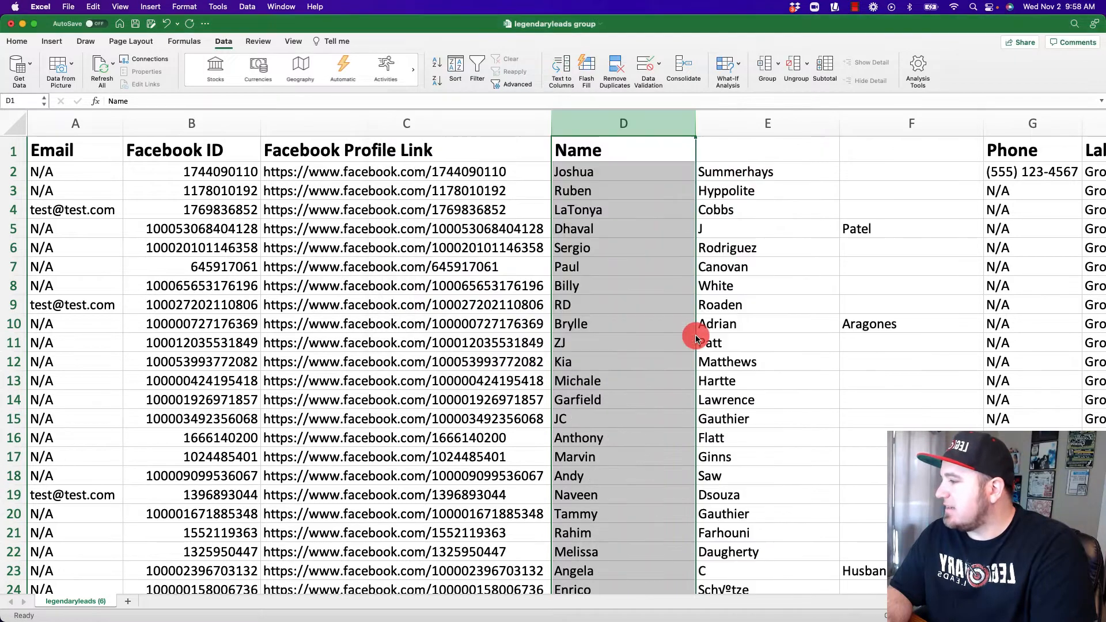
pyautogui.click(773, 246)
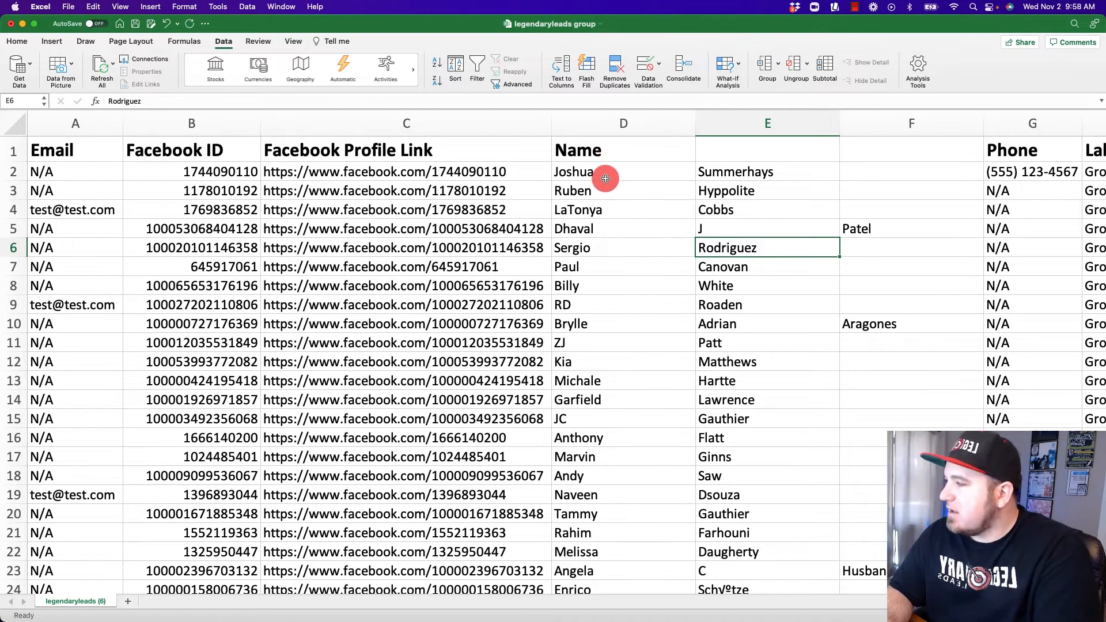
# Step: Rename the header in D1 to "First Name" and enter "Last Name" as the header in E1
pyautogui.click(609, 154)
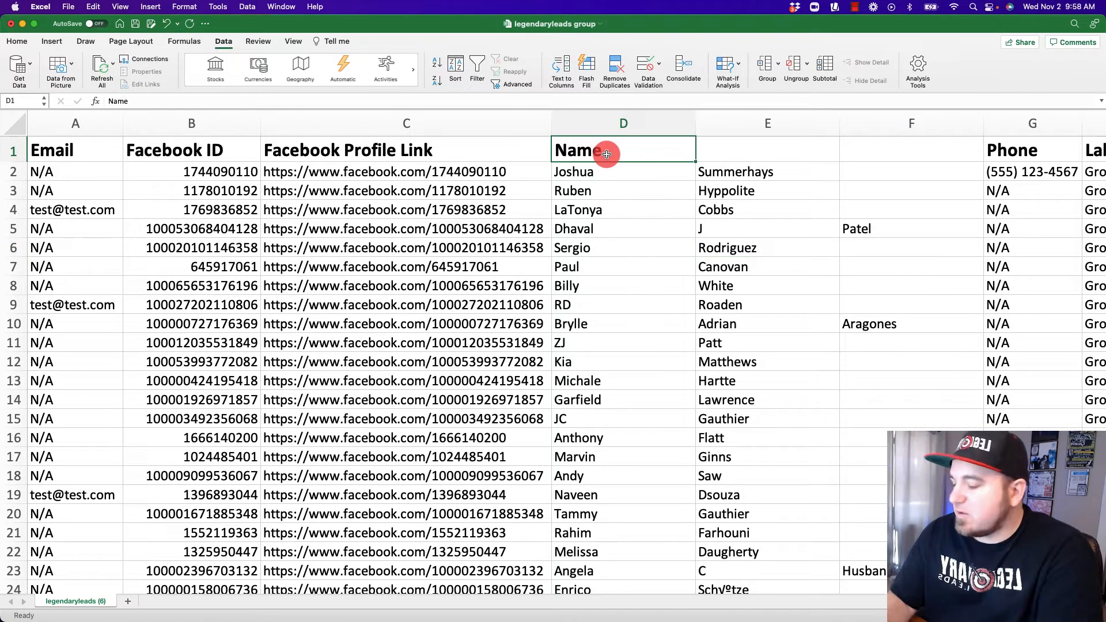
pyautogui.doubleClick(560, 149)
pyautogui.write('First')
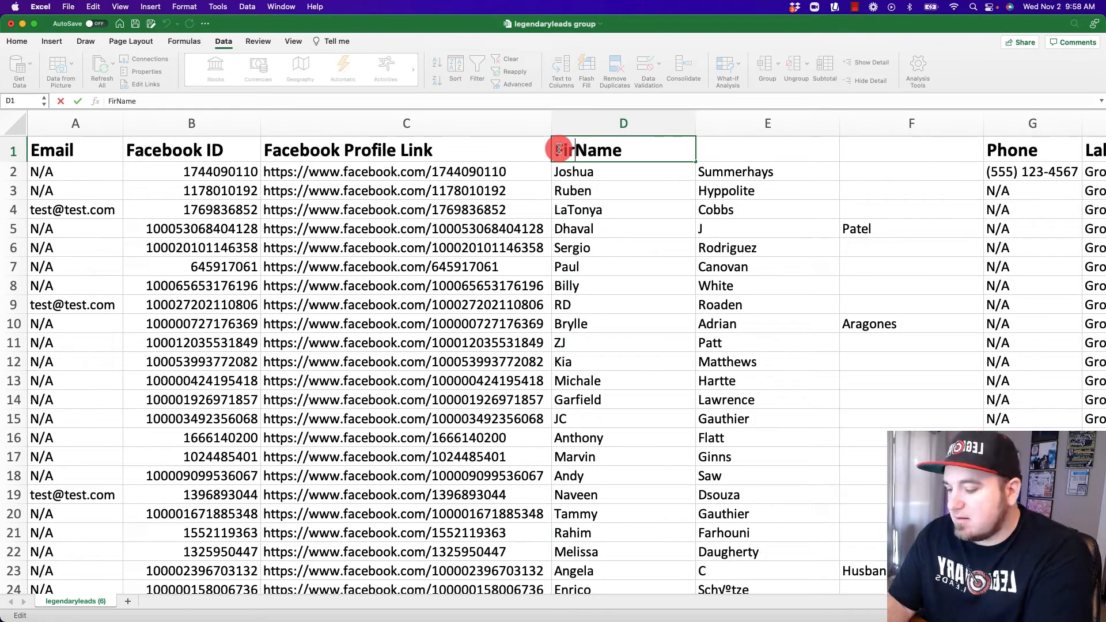
pyautogui.doubleClick(736, 156)
pyautogui.write('Last Name')
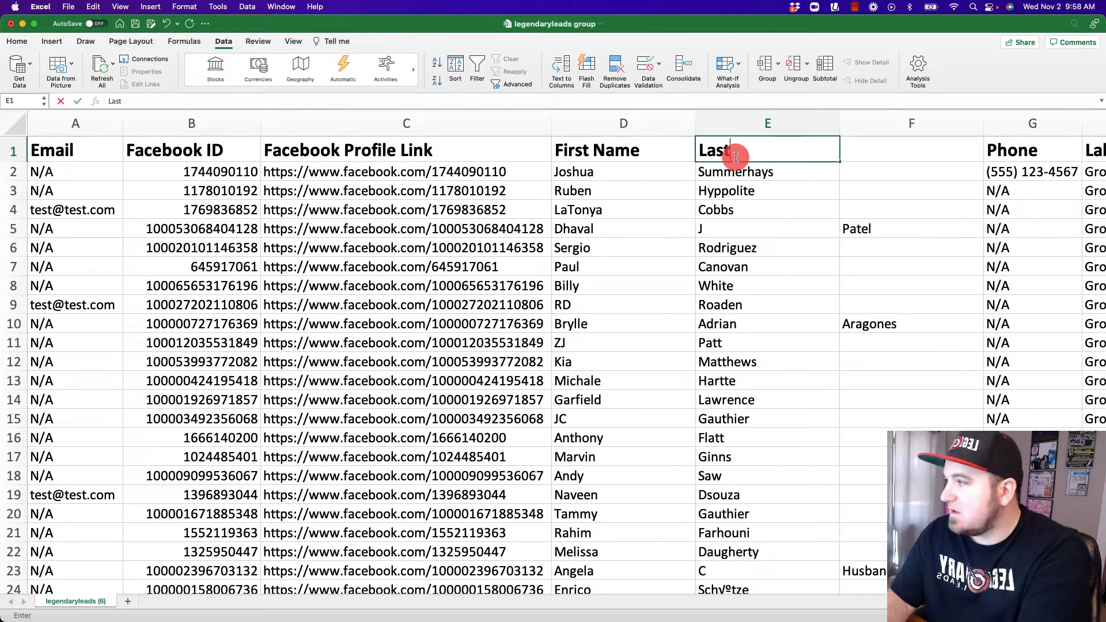
pyautogui.click(900, 153)
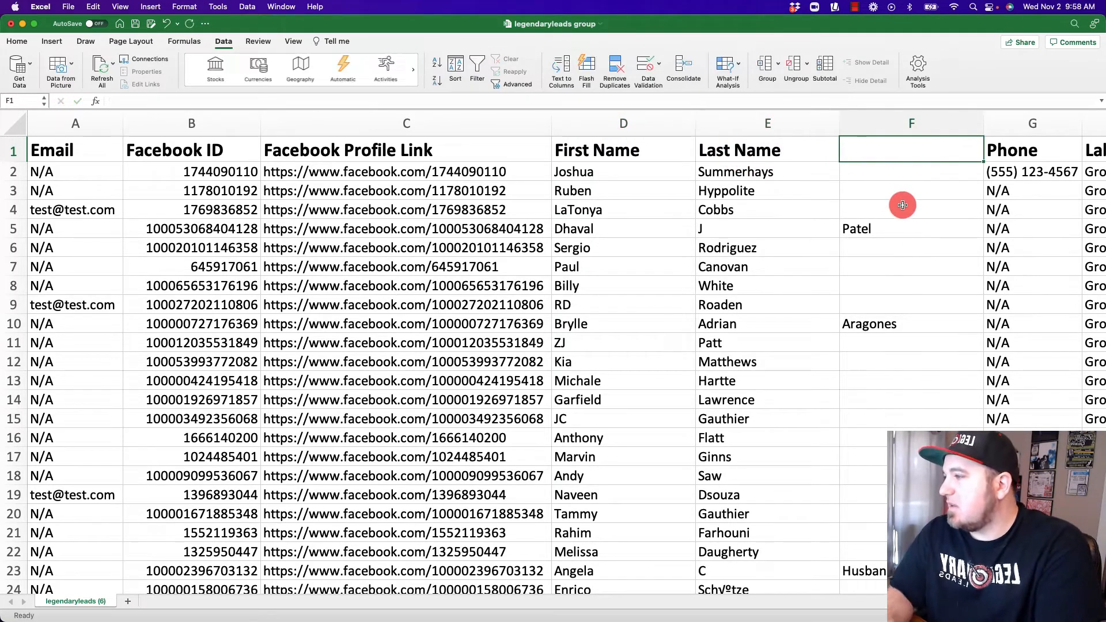
# Step: Move the surnames in F5, F10 and F23 into the Last Name cells E5, E10 and E23, overwriting the middle names and initials
pyautogui.click(887, 234)
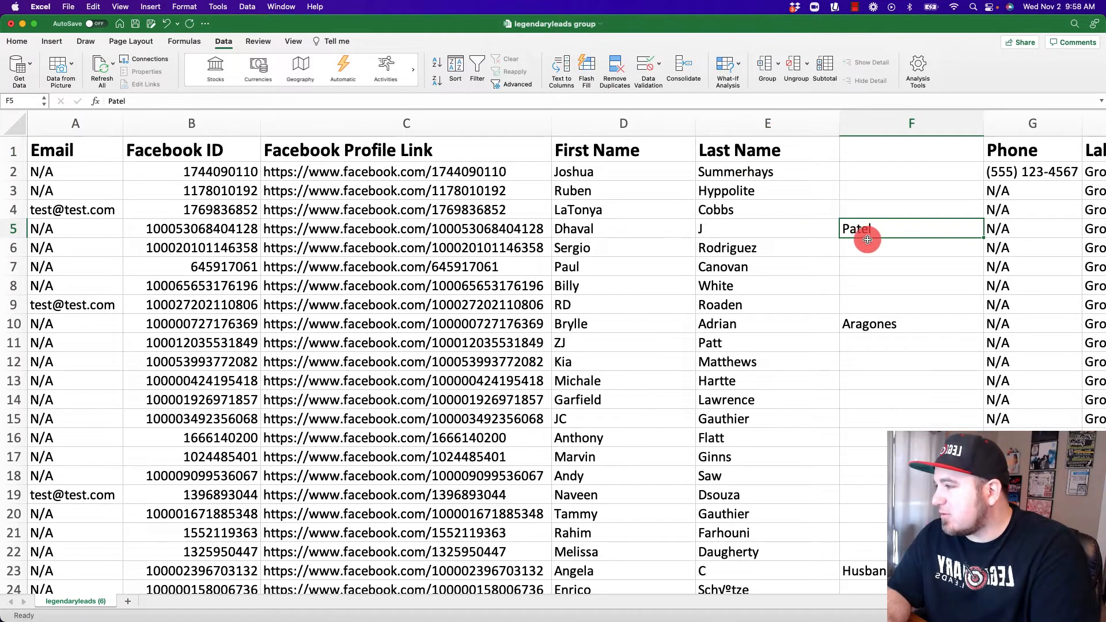
pyautogui.press('super+c')
pyautogui.click(794, 228)
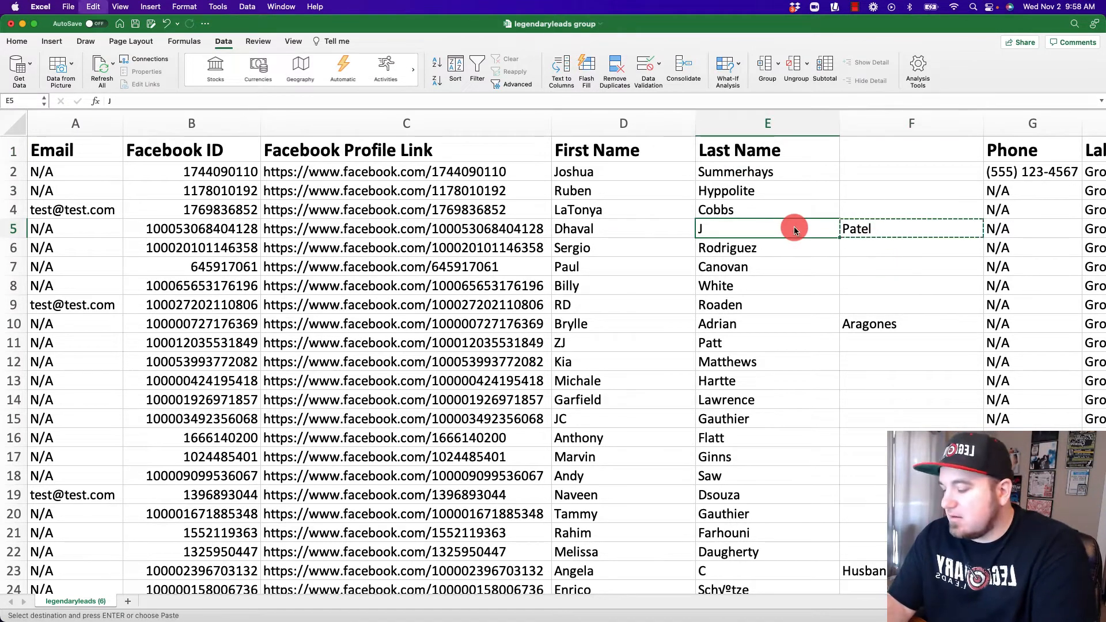
pyautogui.press('super+v')
pyautogui.click(882, 323)
pyautogui.press('super+x')
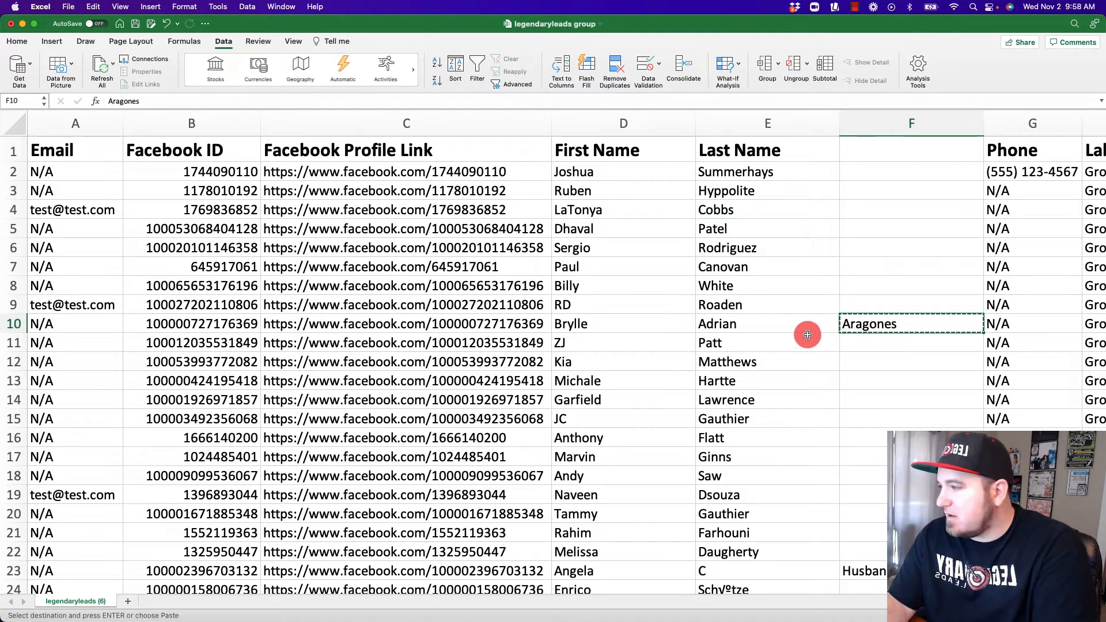
pyautogui.click(793, 321)
pyautogui.press('super+v')
pyautogui.click(864, 569)
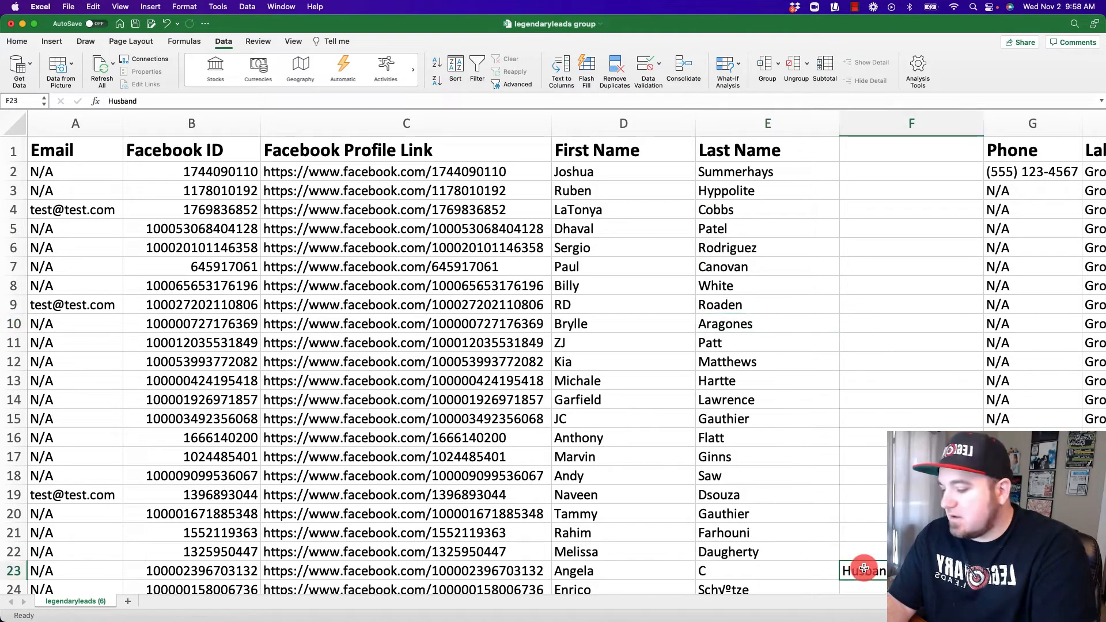
pyautogui.press('super+x')
pyautogui.click(774, 569)
pyautogui.press('super+v')
# Step: Move the surnames in F41 and F48 into the Last Name cells E41 and E48, overwriting the middle initial and middle name
pyautogui.scroll(-10, 883, 332)
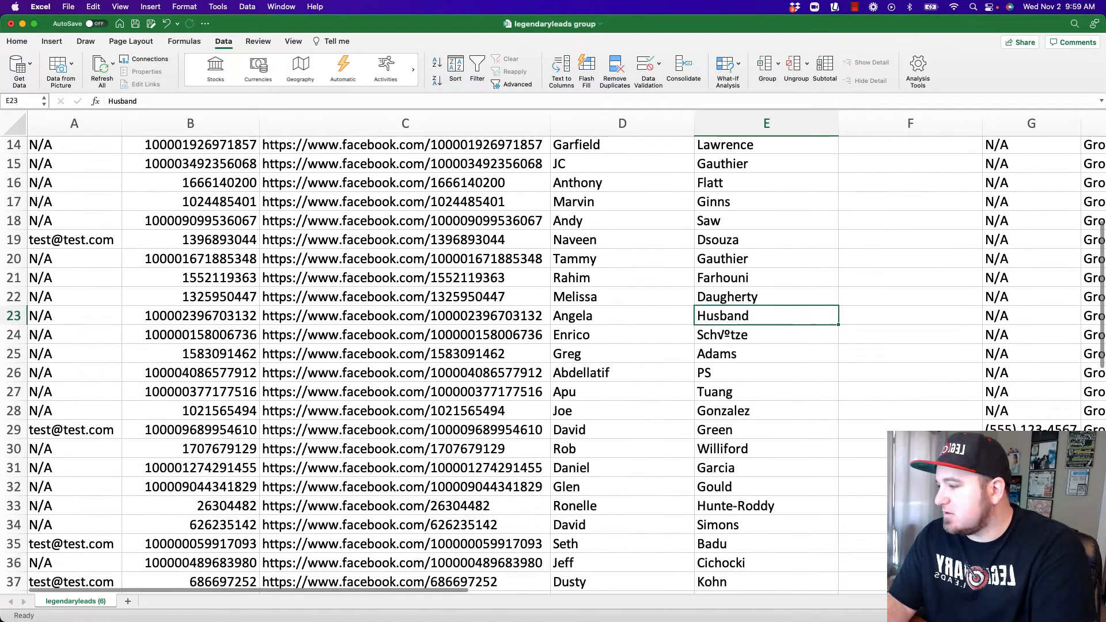
pyautogui.click(883, 322)
pyautogui.press('super+x')
pyautogui.click(779, 319)
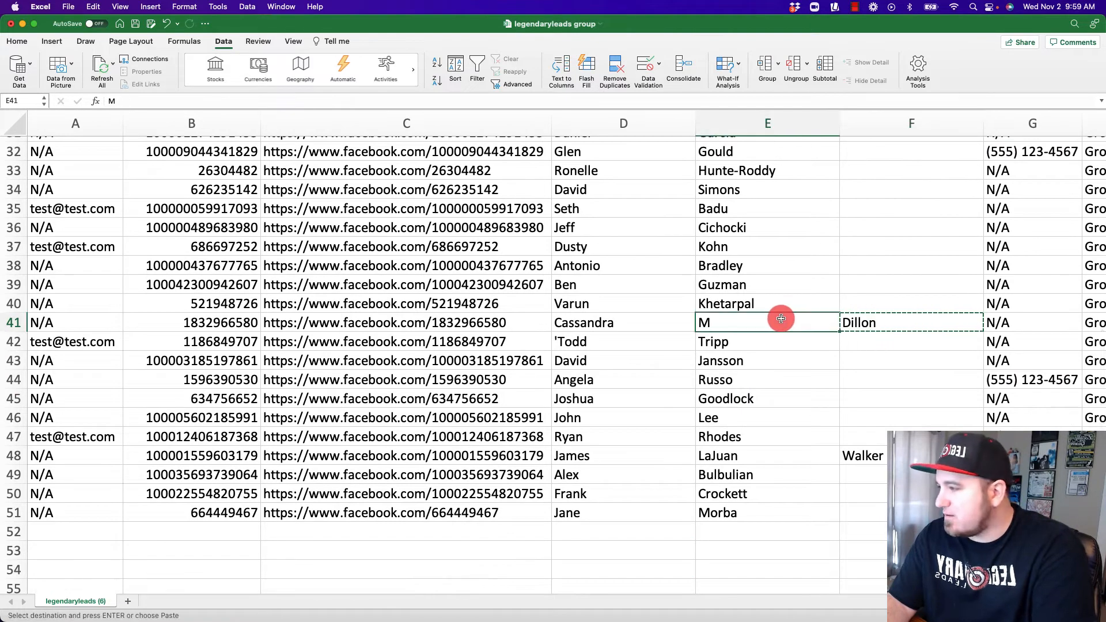
pyautogui.press('super+v')
pyautogui.click(873, 458)
pyautogui.press('super+x')
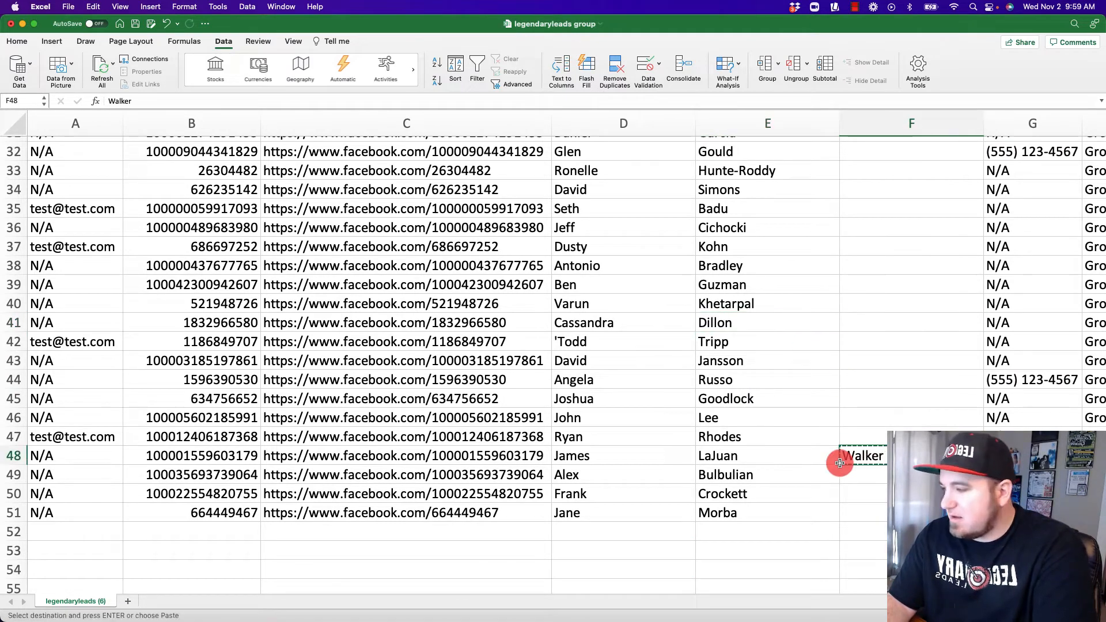
pyautogui.click(785, 459)
pyautogui.press('super+v')
pyautogui.scroll(10, 914, 348)
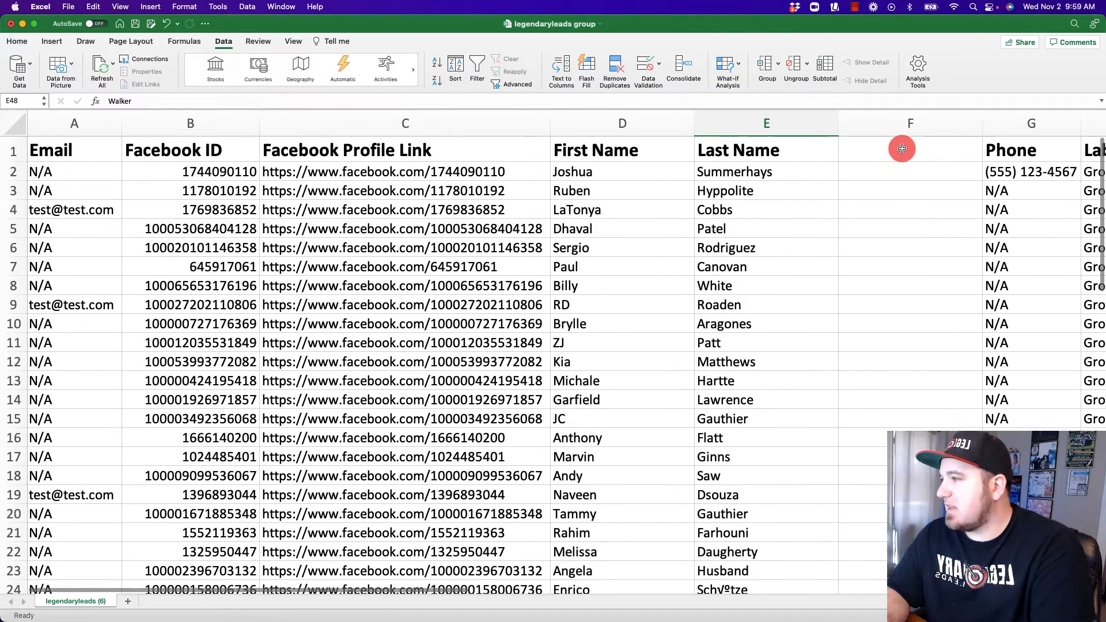
# Step: Delete the emptied column F between the Last Name and Phone columns
pyautogui.click(844, 121)
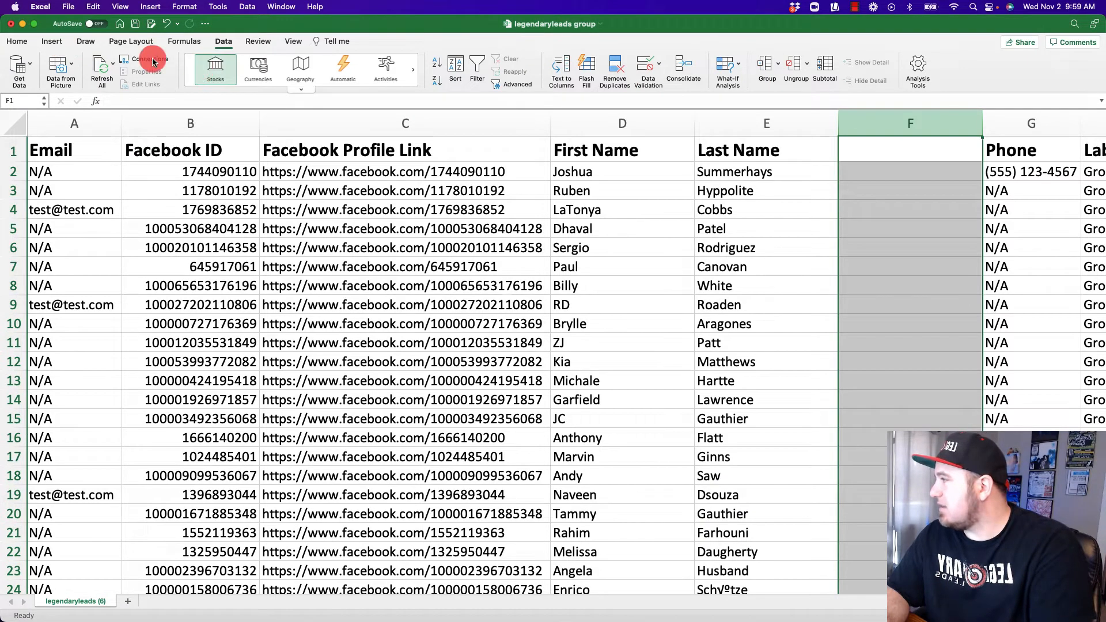
pyautogui.click(18, 40)
pyautogui.click(852, 68)
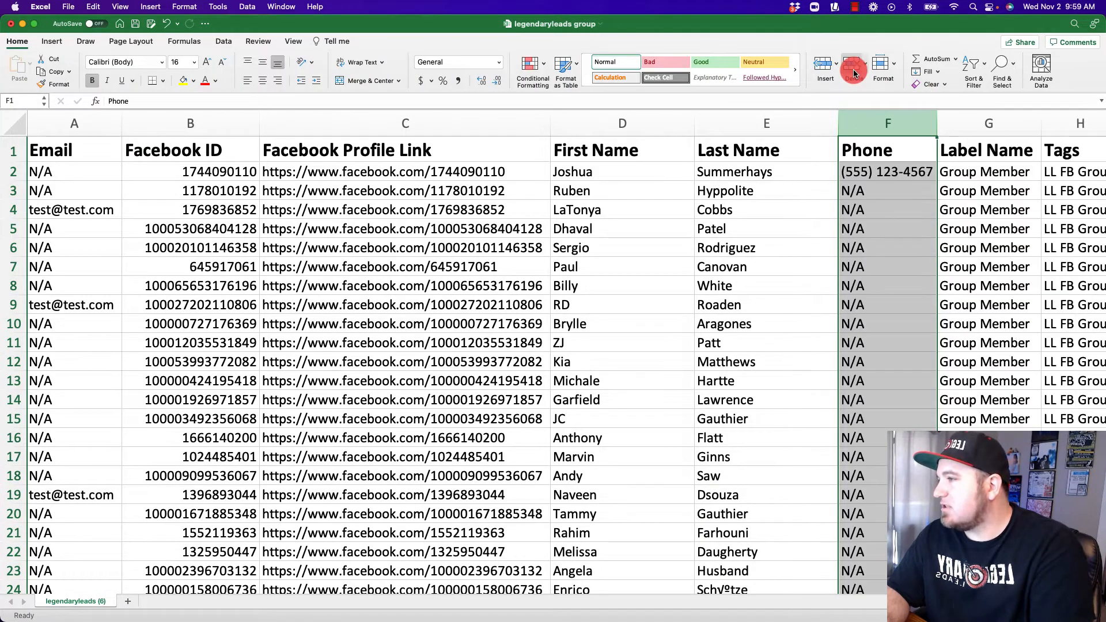
pyautogui.click(770, 210)
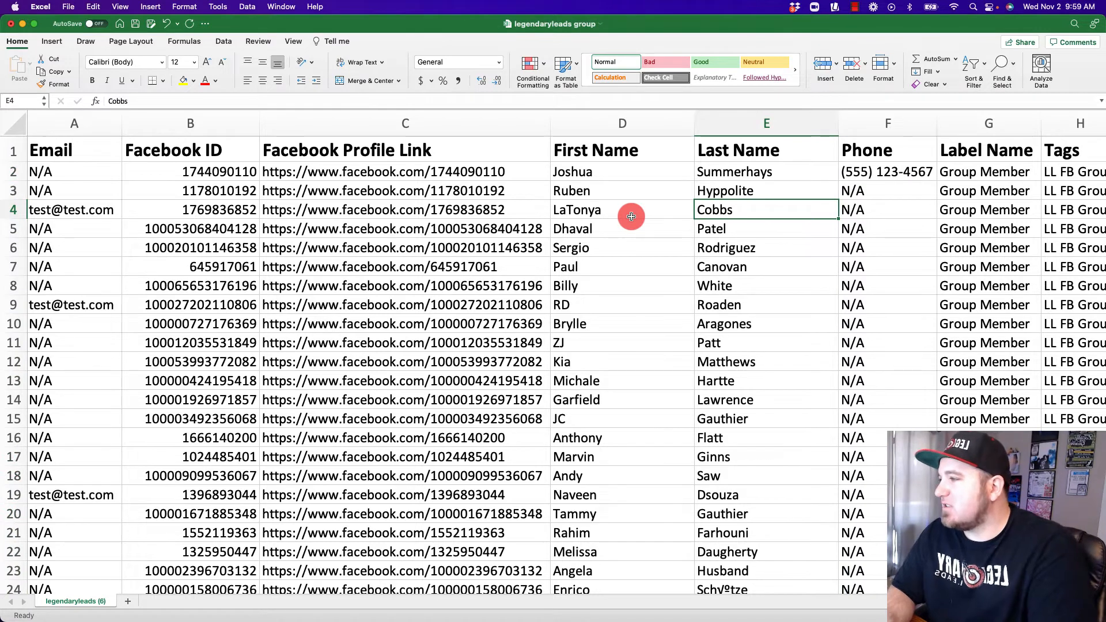
pyautogui.click(637, 172)
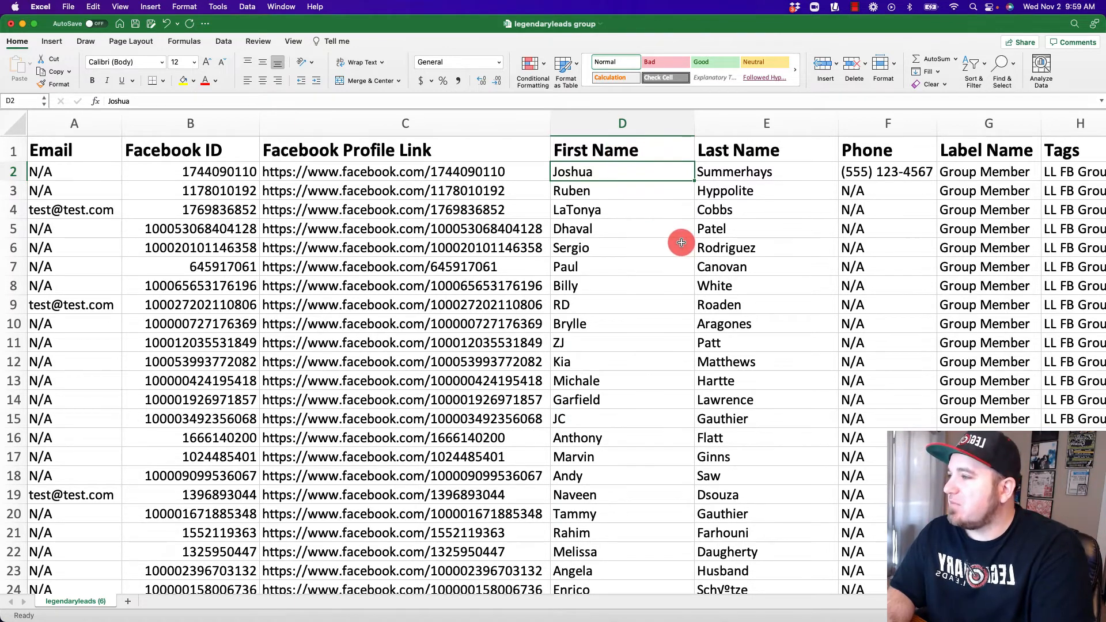
# Step: Undo all name-splitting edits, including the column deletion, surname moves, header changes, text split and inserted columns, back to the single full Name column
pyautogui.hscroll(2, 680, 241)
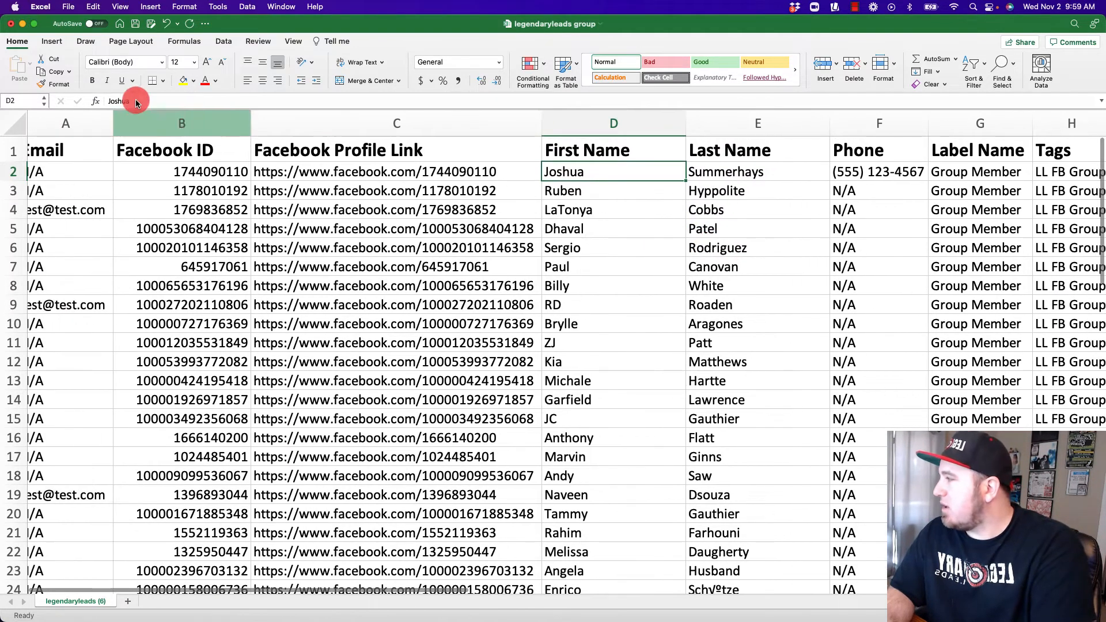
pyautogui.click(165, 24)
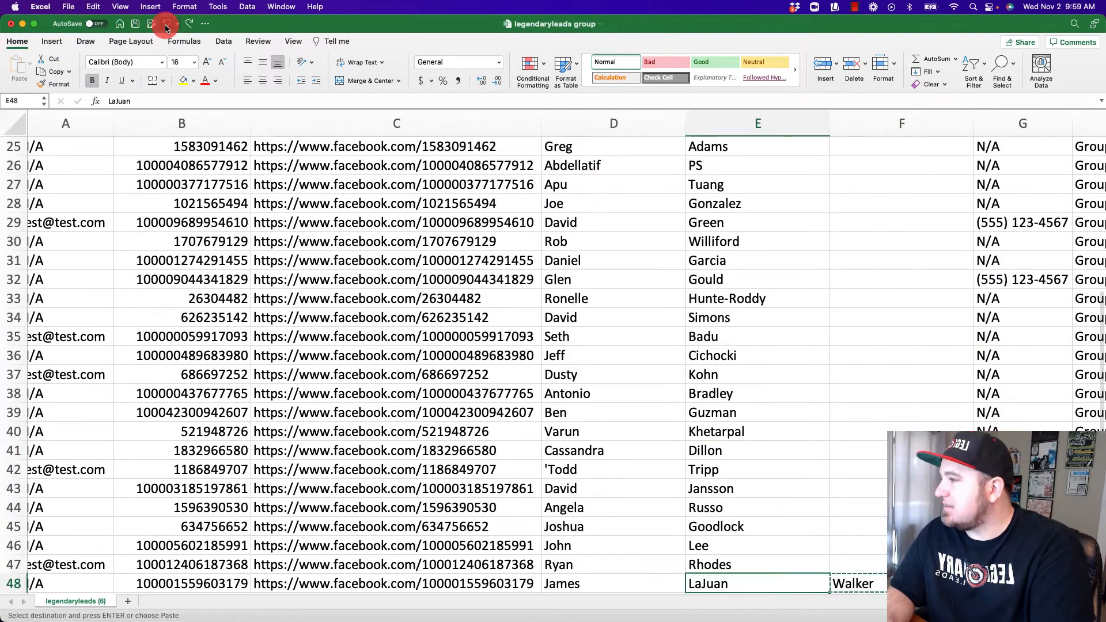
pyautogui.click(166, 24)
pyautogui.click(166, 24)
pyautogui.click(166, 24)
pyautogui.click(166, 24)
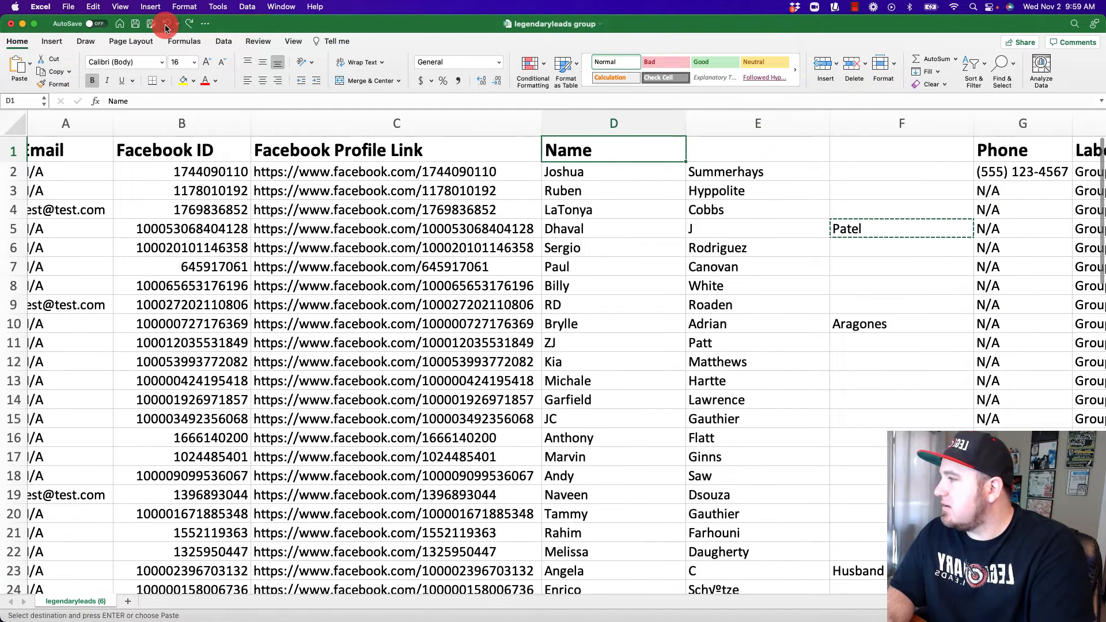
pyautogui.click(166, 24)
pyautogui.click(166, 24)
pyautogui.click(165, 24)
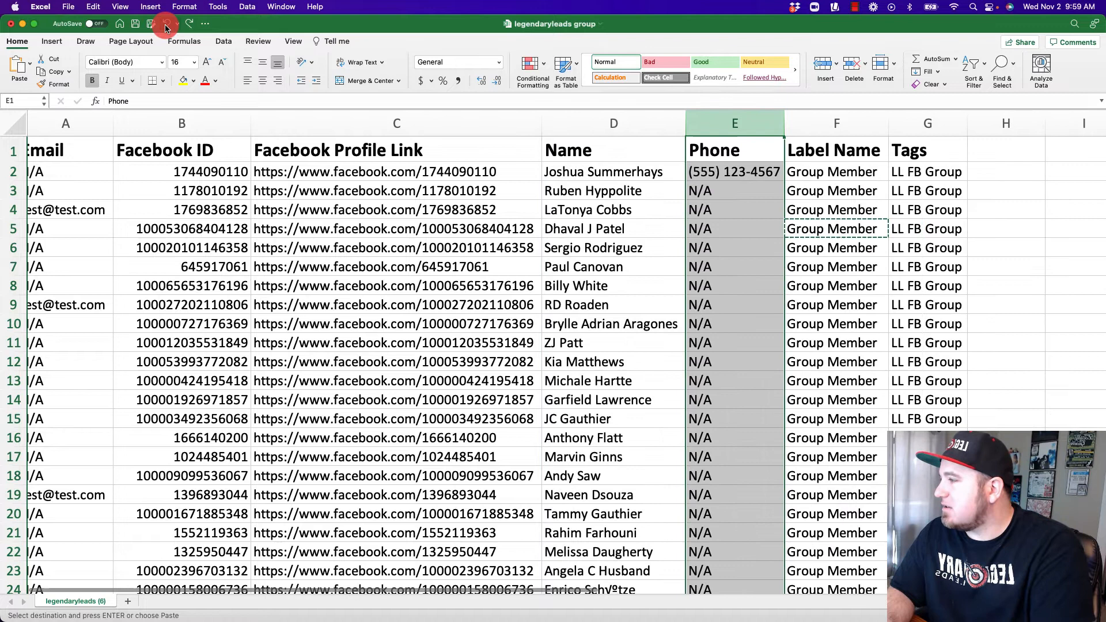
pyautogui.click(651, 208)
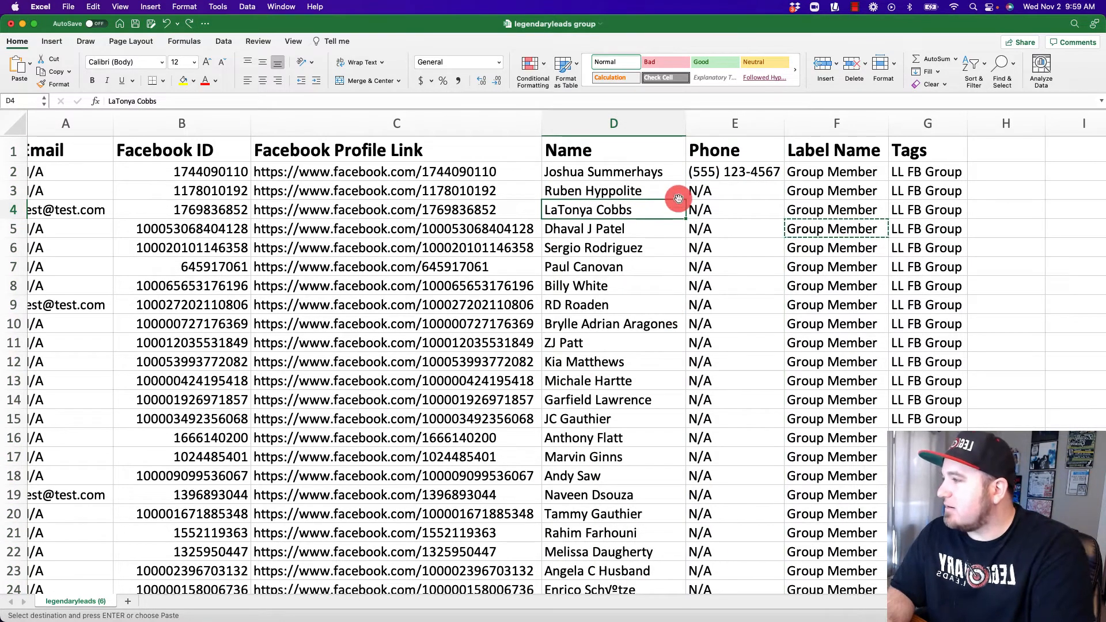
pyautogui.write('`')
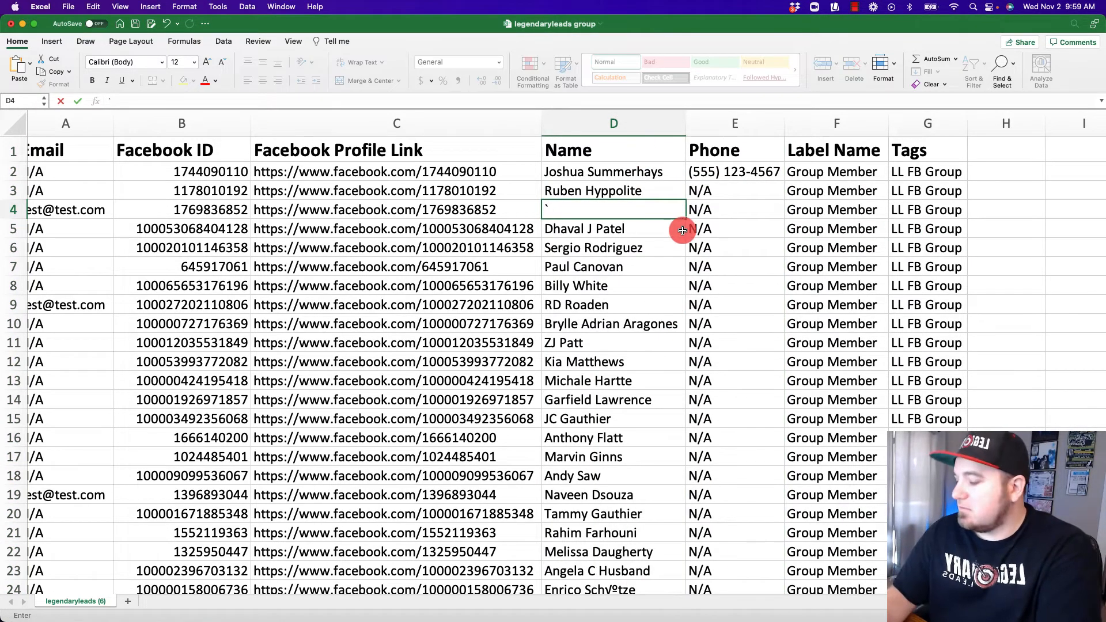
pyautogui.press('Escape')
# Step: Select the Email header in A1 and save the workbook
pyautogui.click(605, 170)
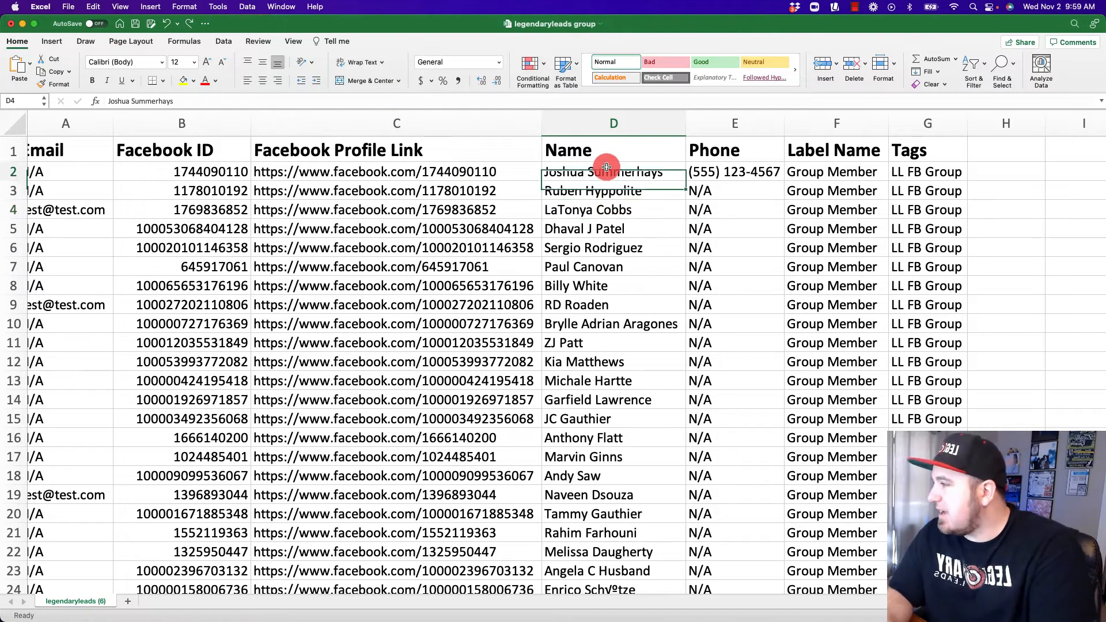
pyautogui.hscroll(-1, 81, 151)
pyautogui.click(80, 151)
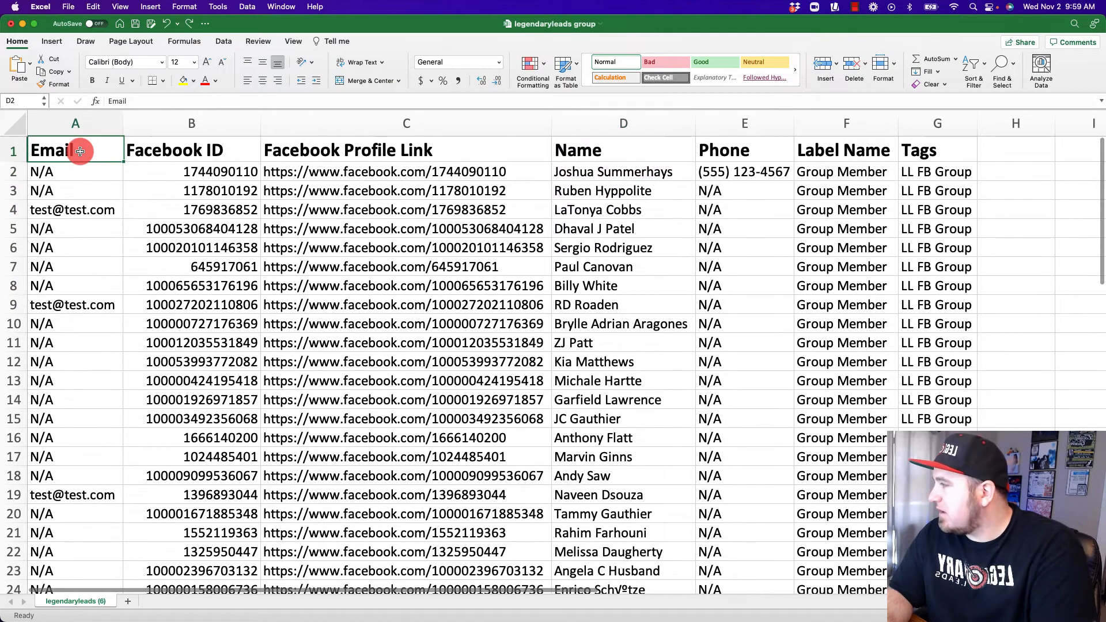
pyautogui.click(136, 24)
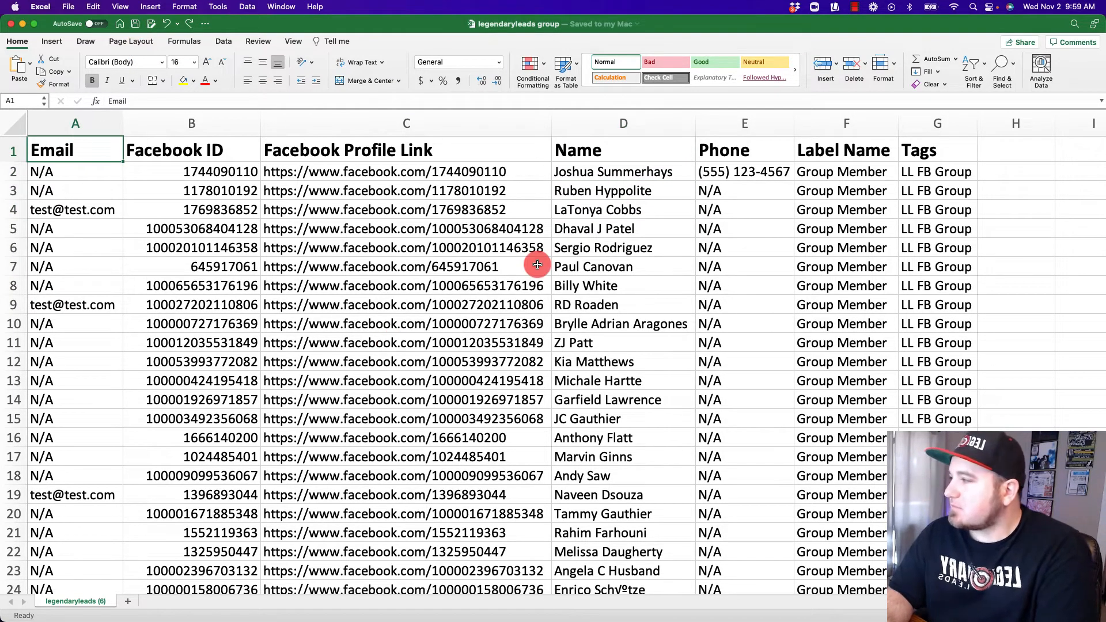